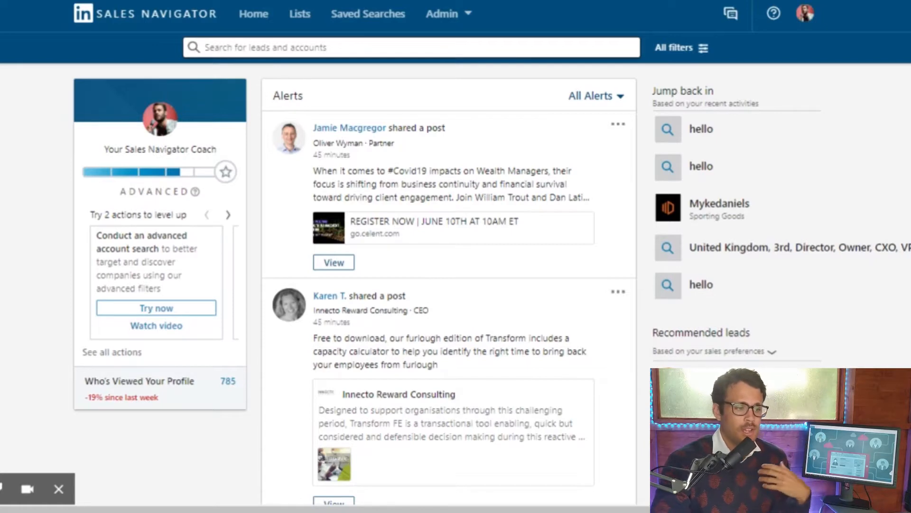
Step: Search leads and accounts for the keyword "hello"
click(408, 47)
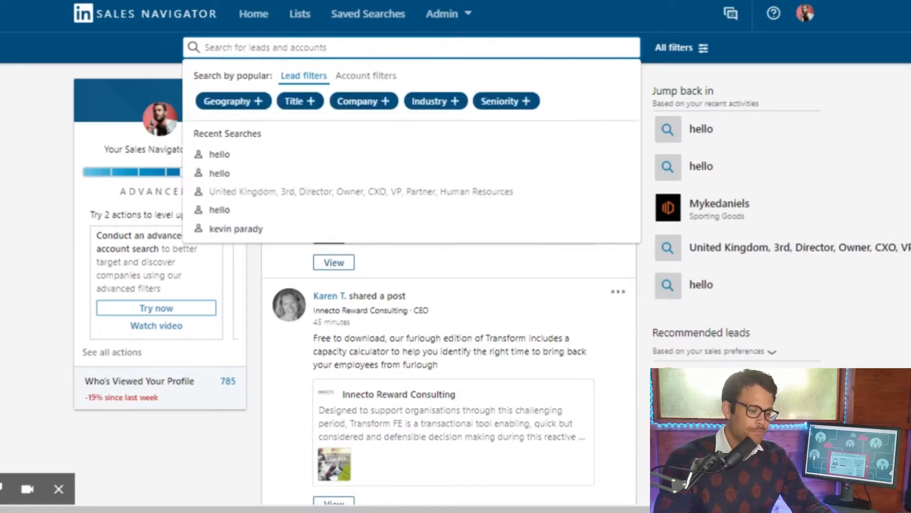
click(850, 98)
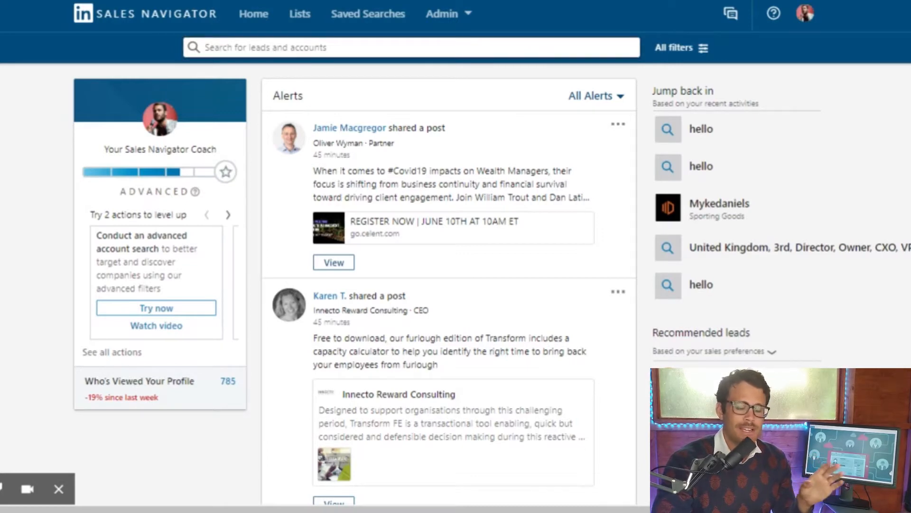
click(489, 52)
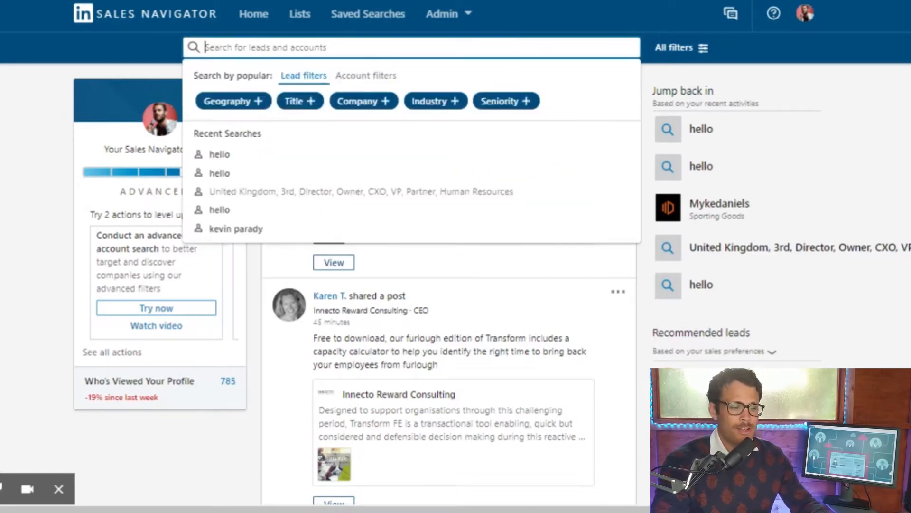
text(he)
key(BackSpace)
key(BackSpace)
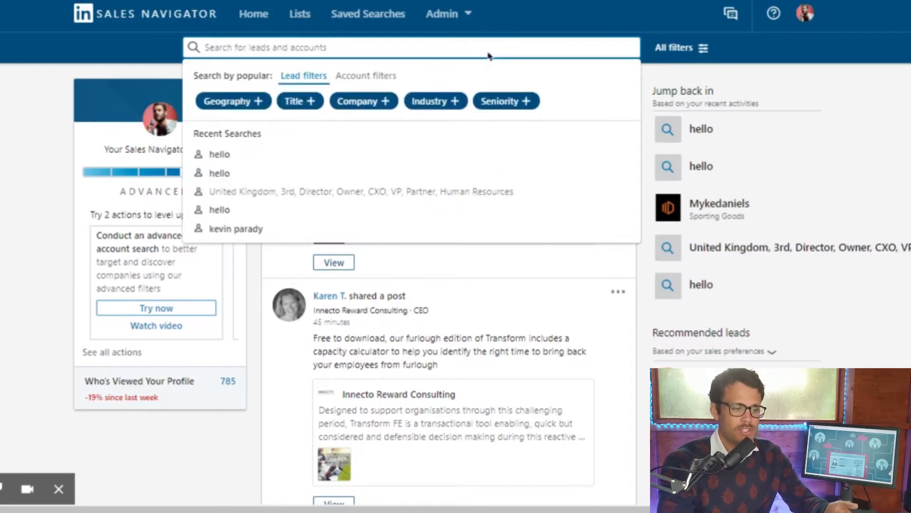
text(hello)
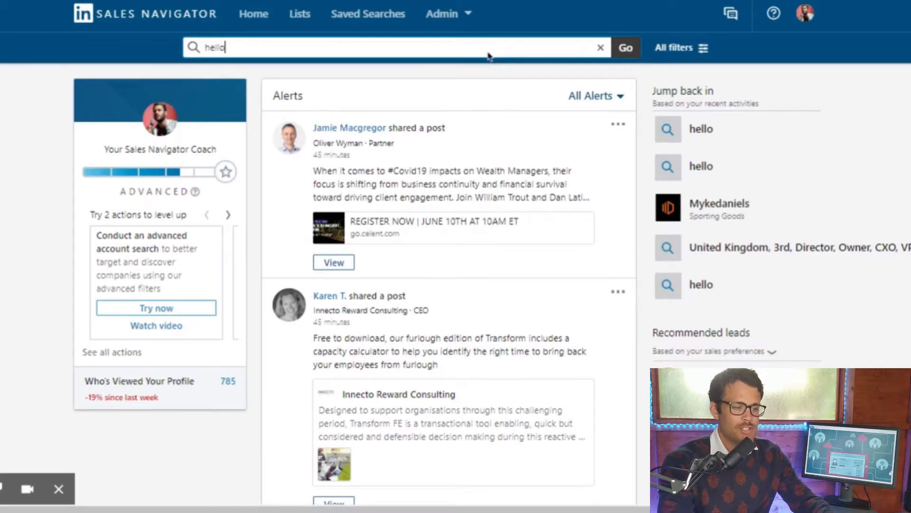
key(Return)
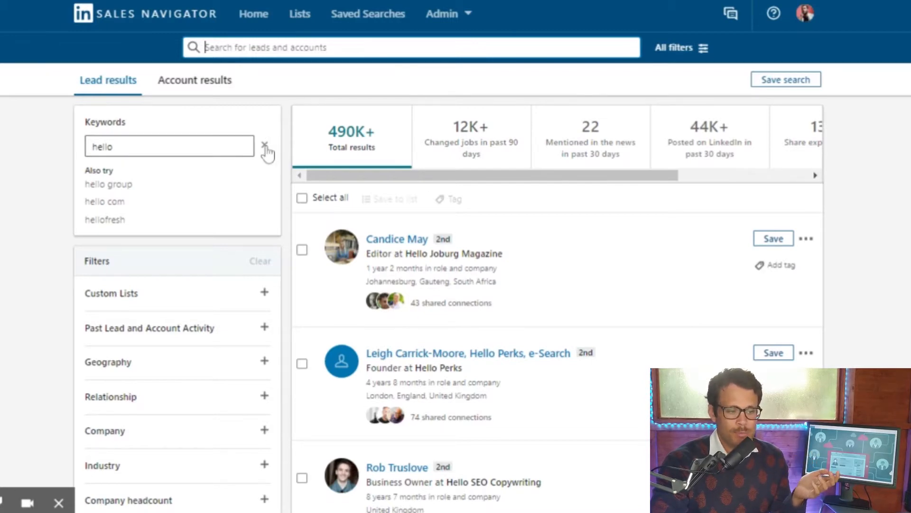
Step: Clear the "hello" keyword from the lead search
double_click(107, 123)
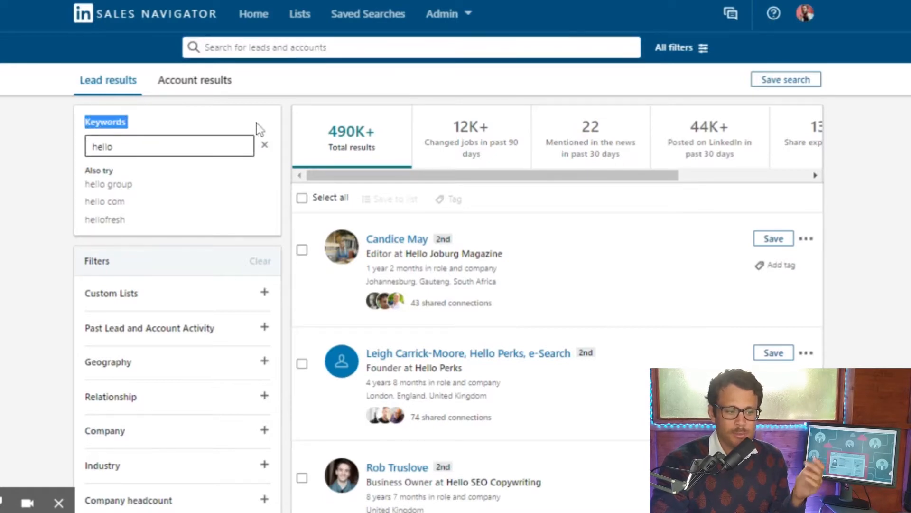
click(266, 145)
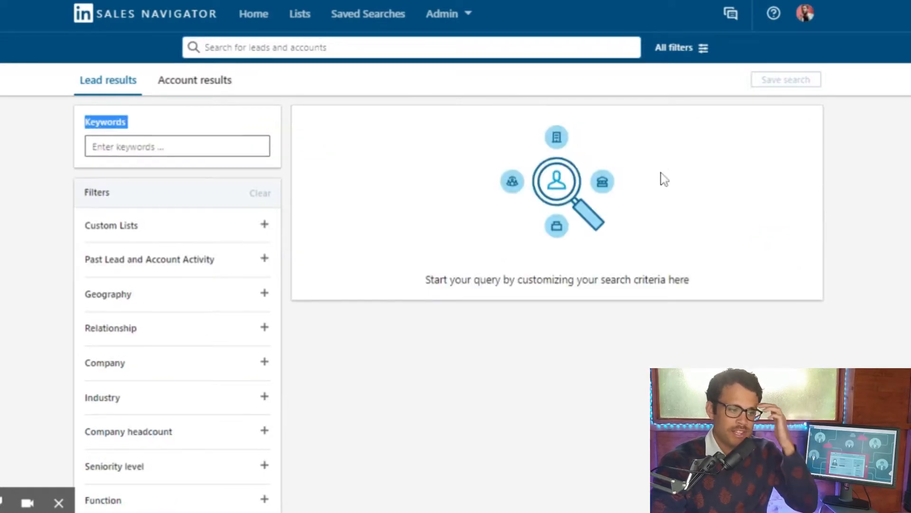
Step: Look through the available lead search filters, including the Custom Lists options for accounts and leads
scroll(151, 384, down, 2)
scroll(151, 384, up, 2)
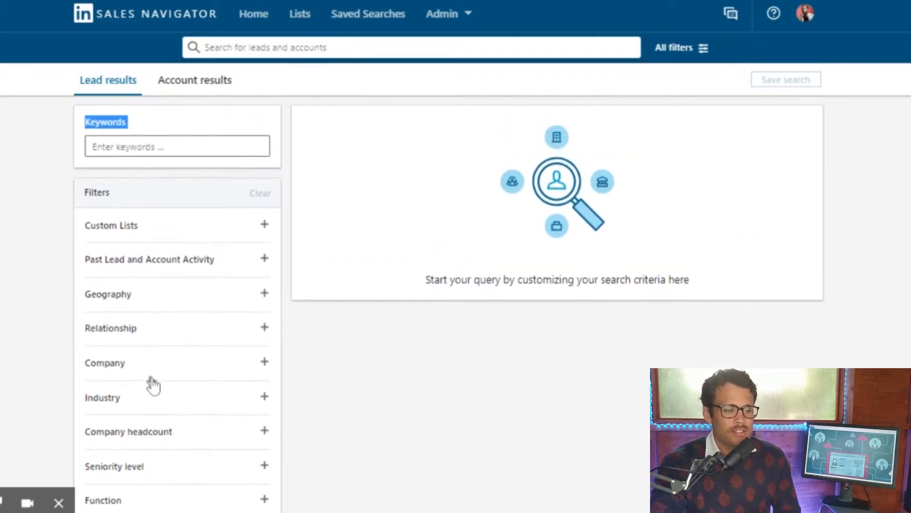
scroll(197, 331, down, 1)
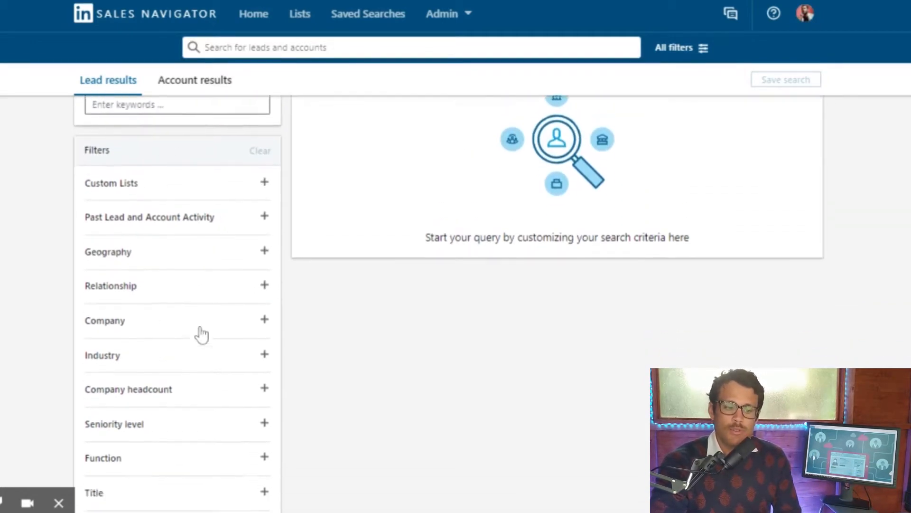
scroll(202, 333, up, 1)
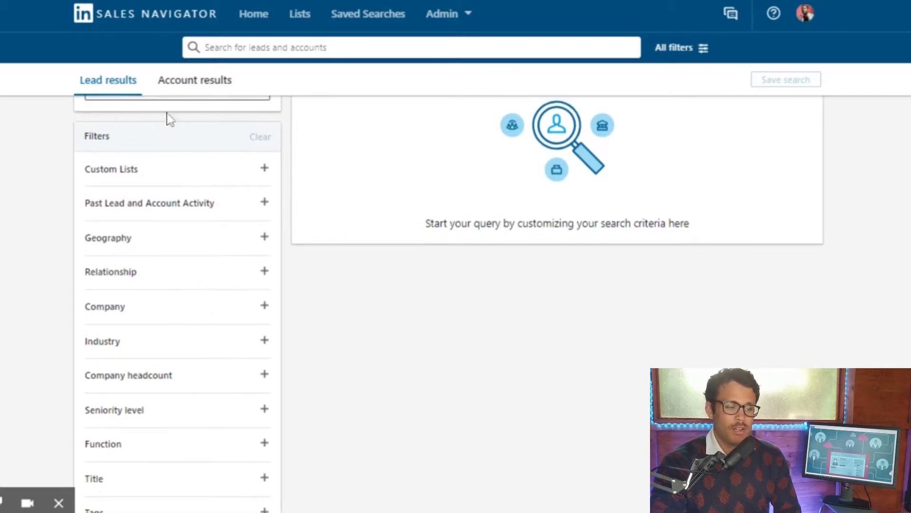
scroll(153, 349, down, 1)
scroll(156, 351, up, 1)
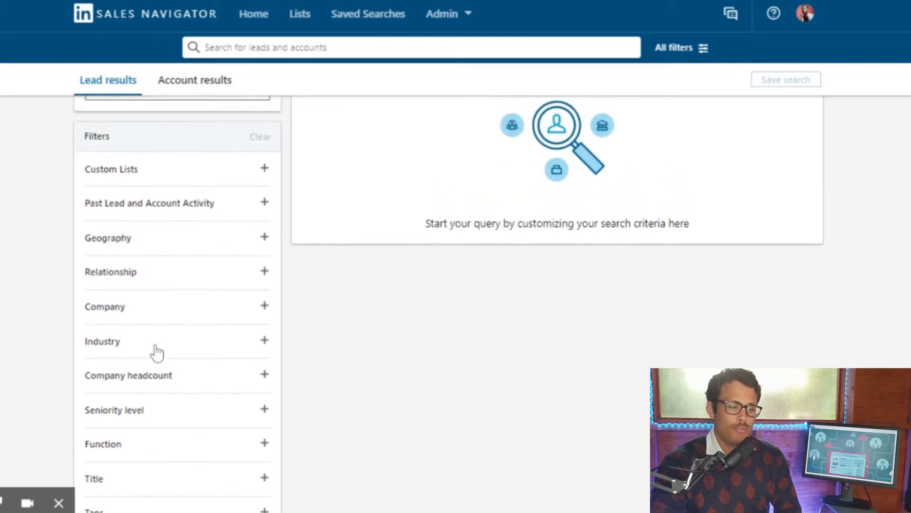
scroll(156, 352, up, 1)
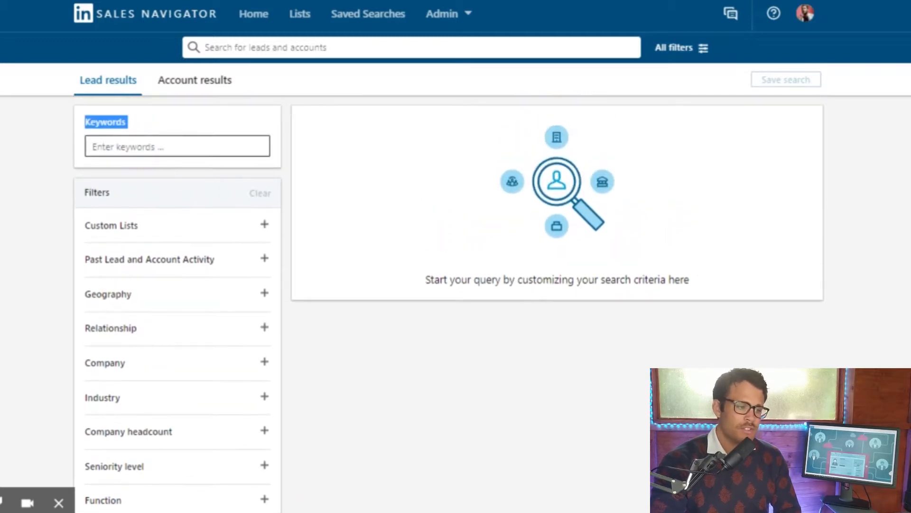
click(173, 126)
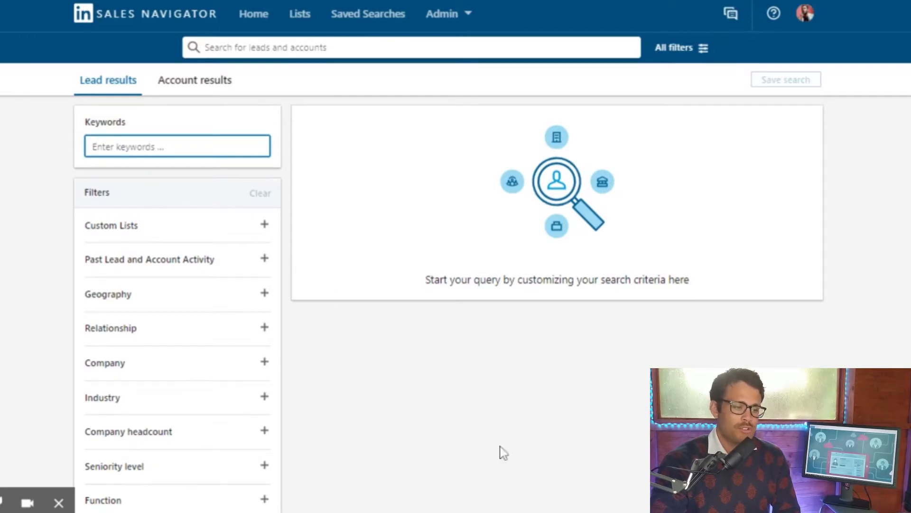
scroll(443, 406, down, 1)
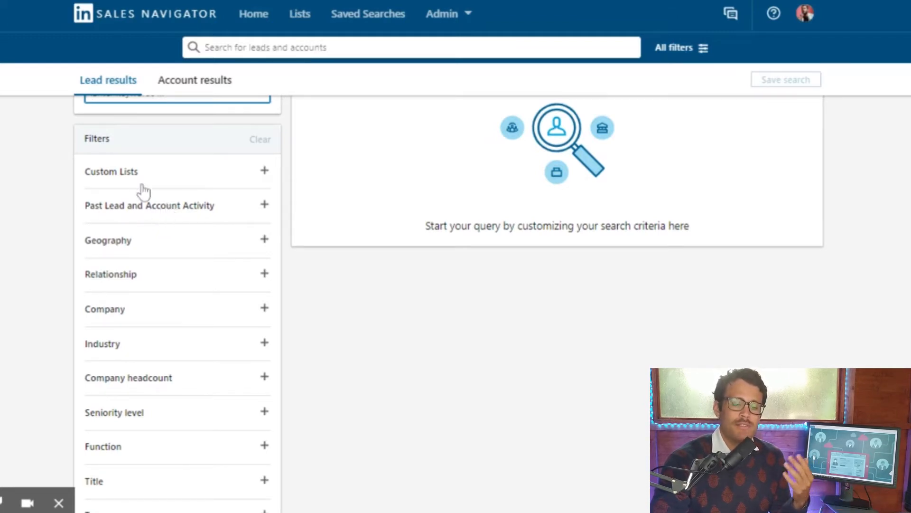
click(297, 19)
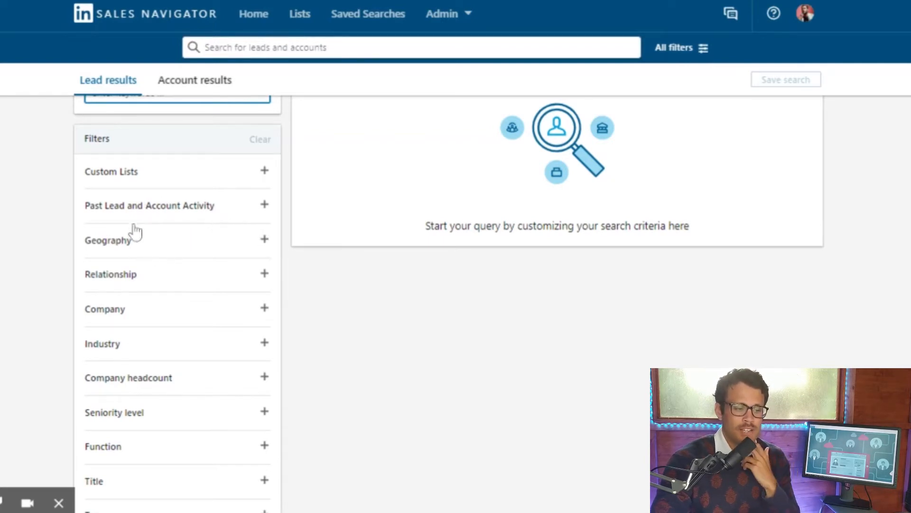
click(143, 175)
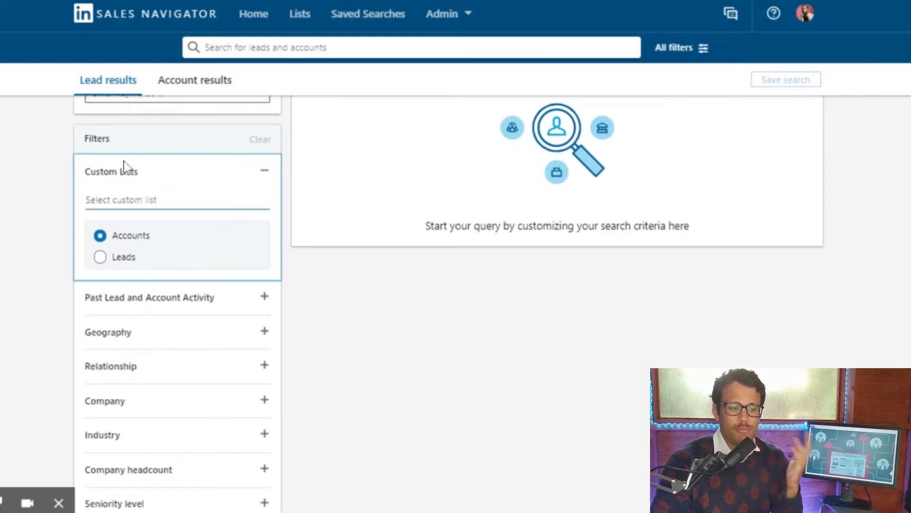
click(47, 190)
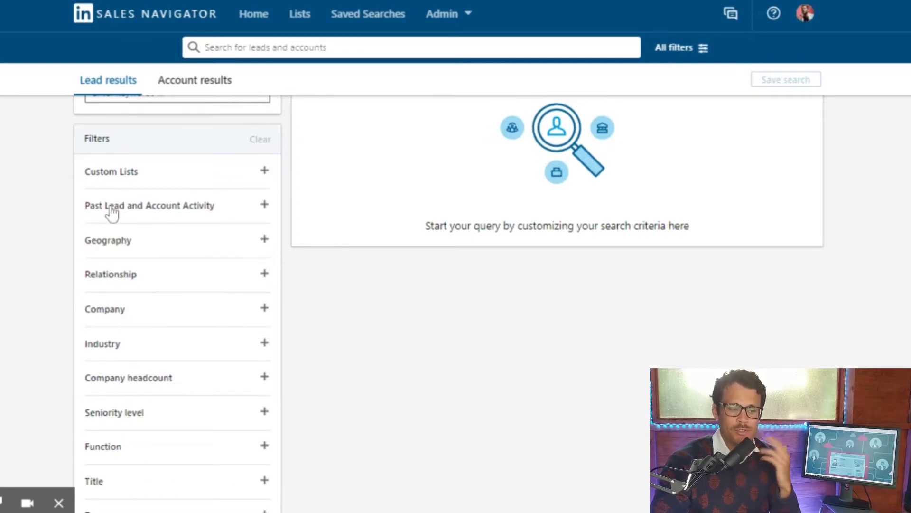
Step: Filter the leads by geography, including London, England Metropolitan Area and Oxford, England, United Kingdom
click(168, 258)
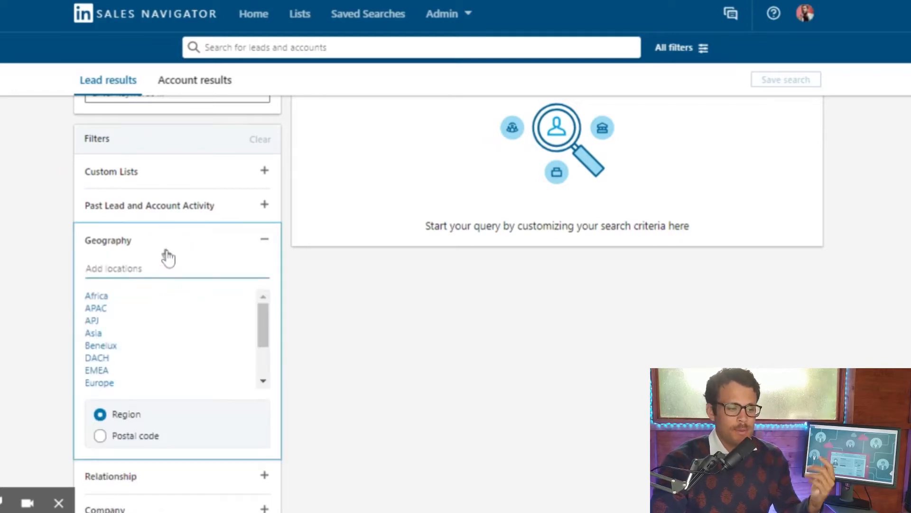
text(london)
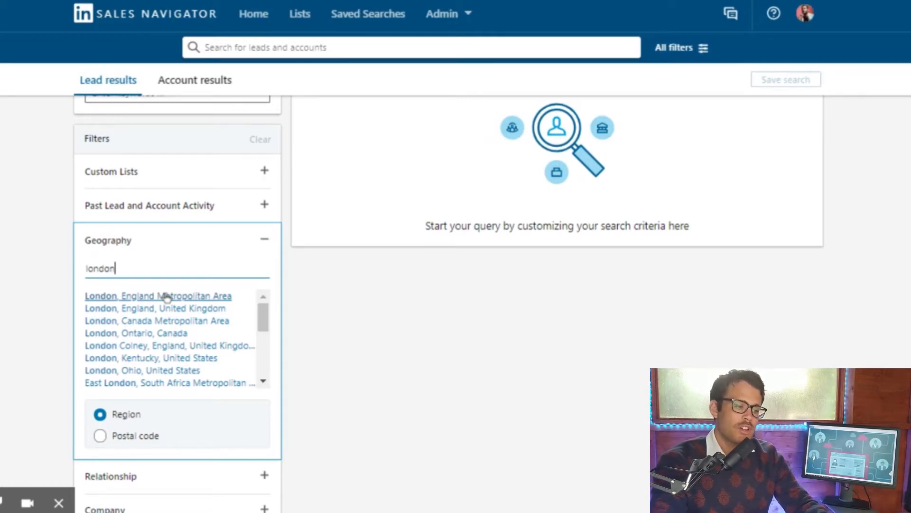
click(167, 296)
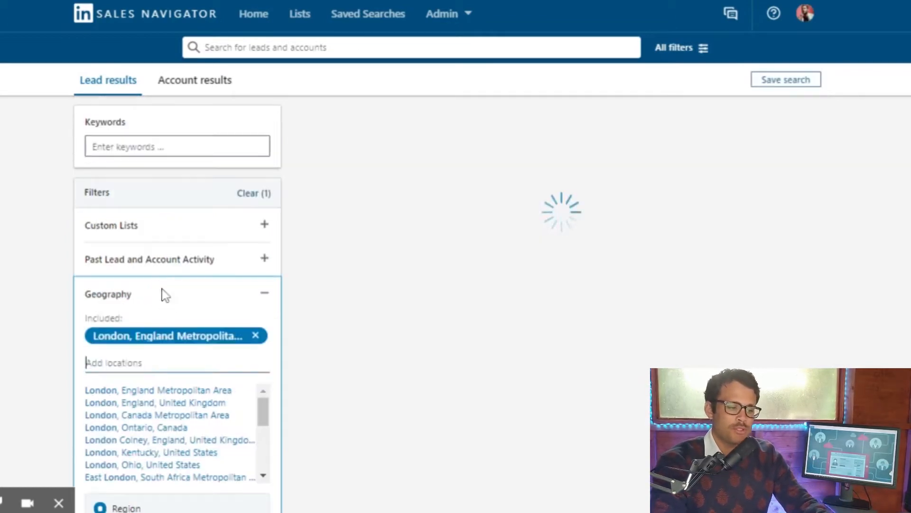
mouse_move(132, 348)
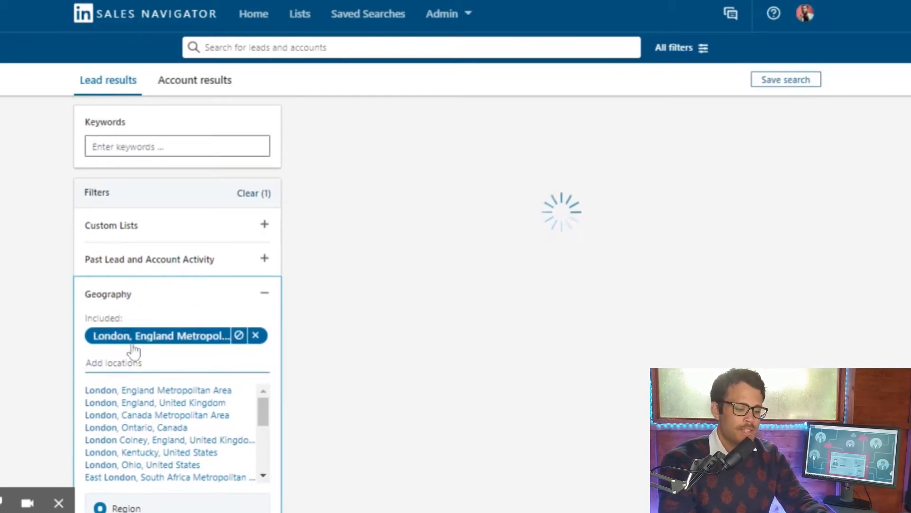
text(oxford)
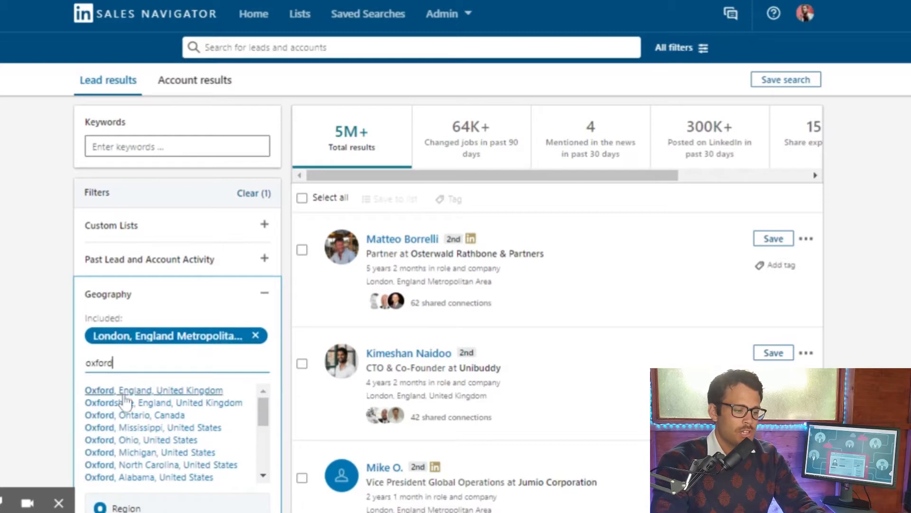
click(114, 388)
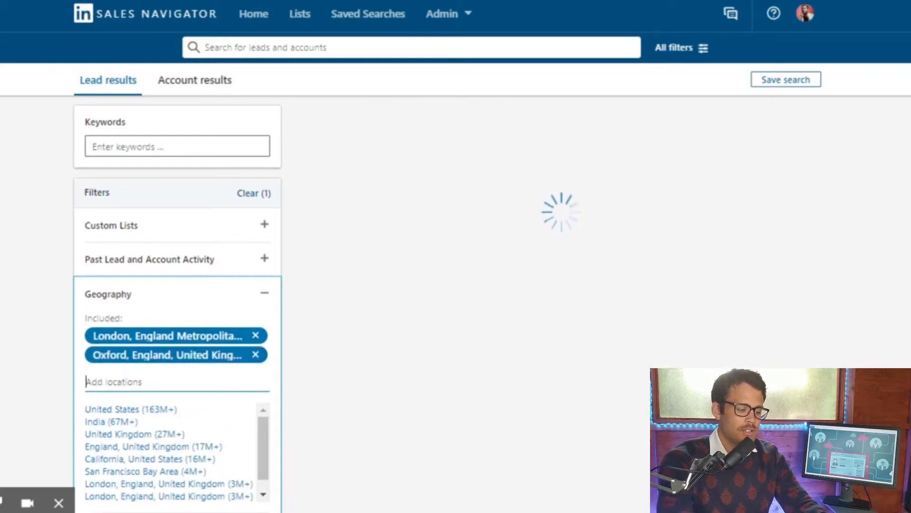
Step: Add Cambridge, Massachusetts, United States, Slough, England, United Kingdom and Swindon, England, United Kingdom to the included geography locations
text(cambridge)
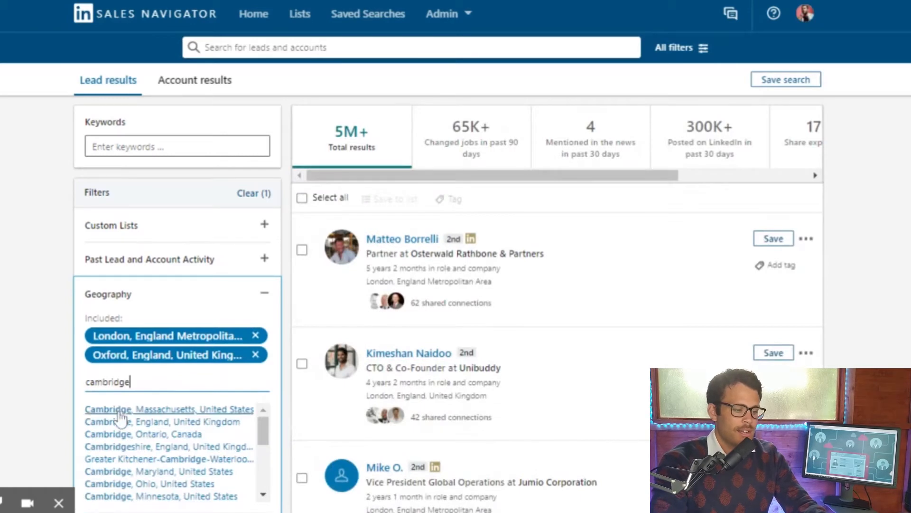
click(120, 411)
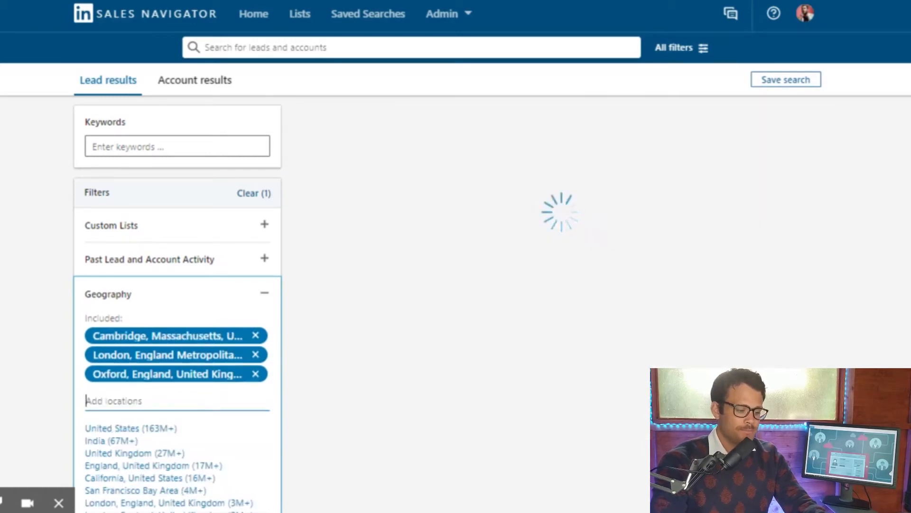
text(slough)
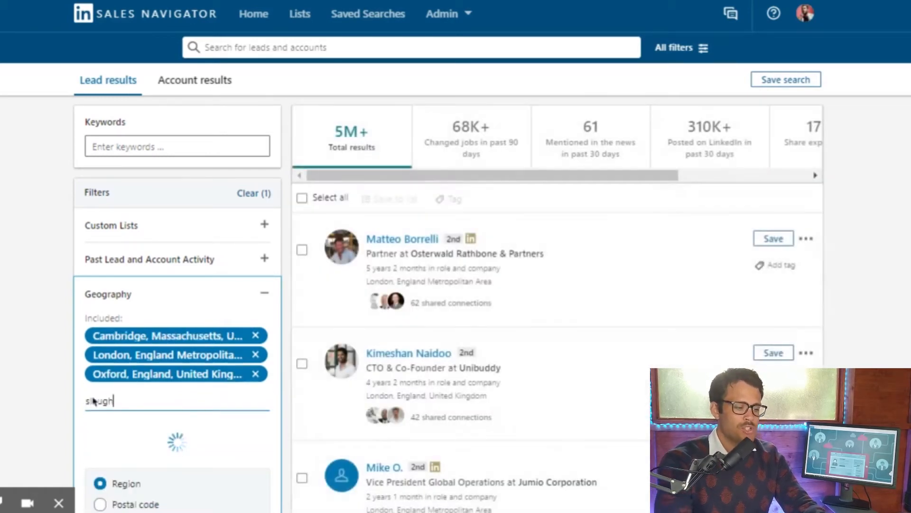
click(108, 429)
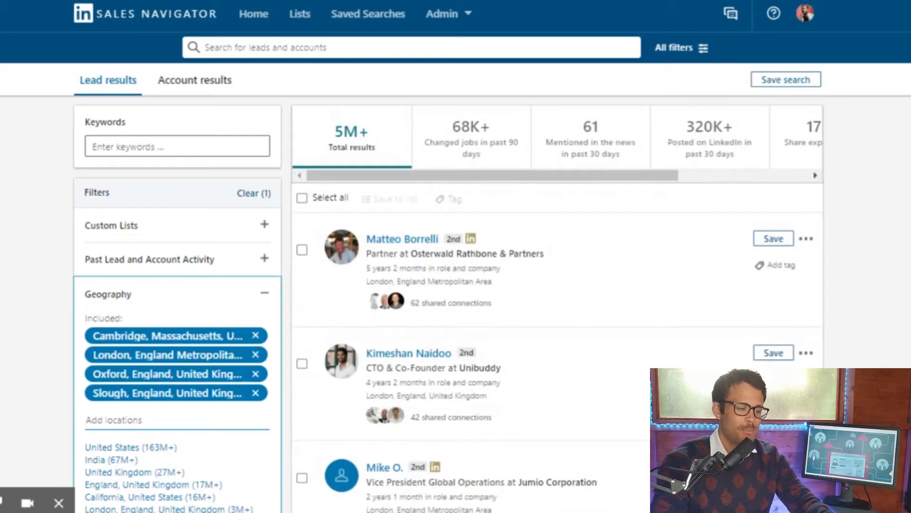
text(swindon)
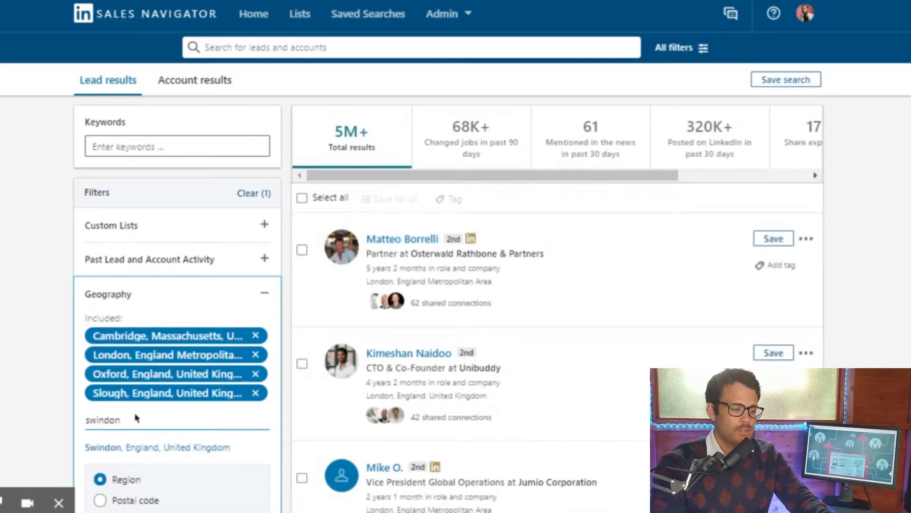
click(135, 449)
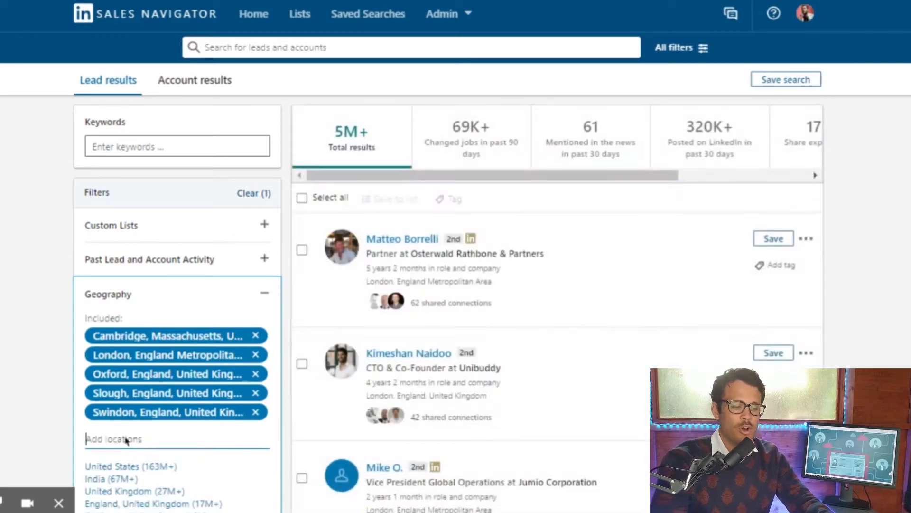
click(63, 375)
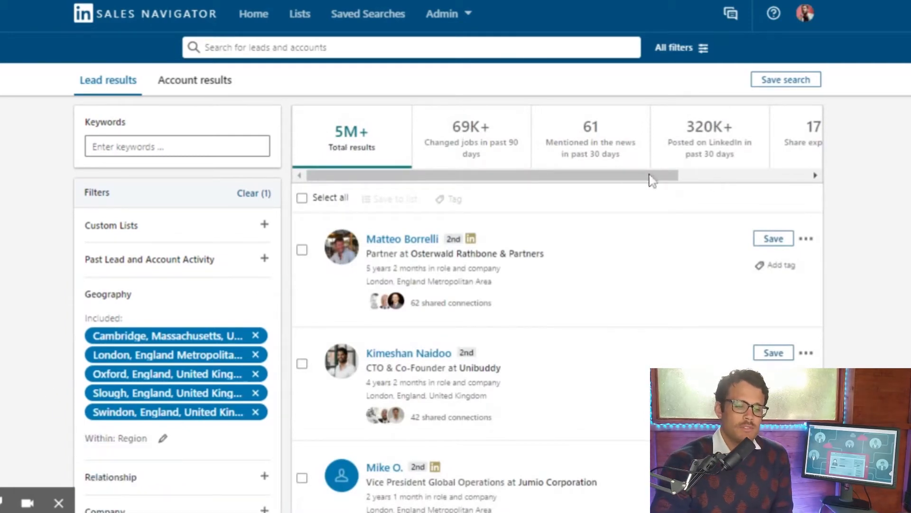
drag(533, 177, 463, 213)
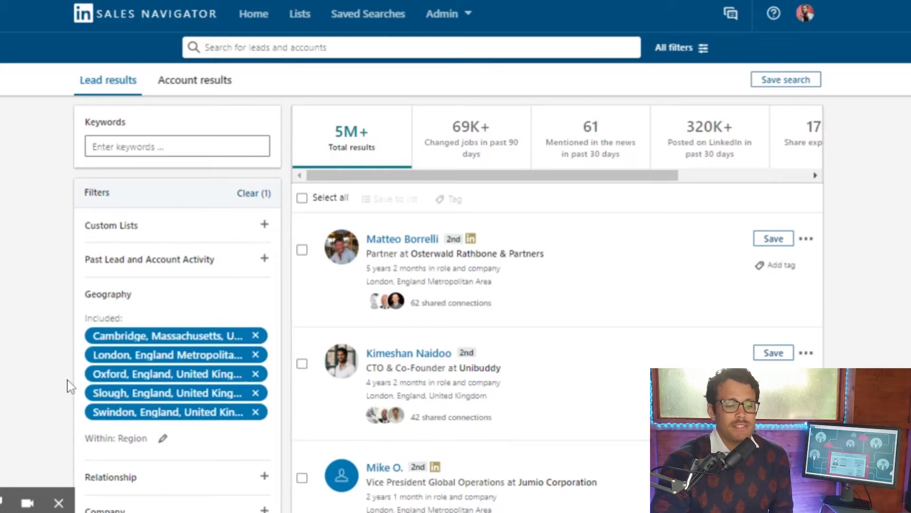
scroll(70, 386, down, 2)
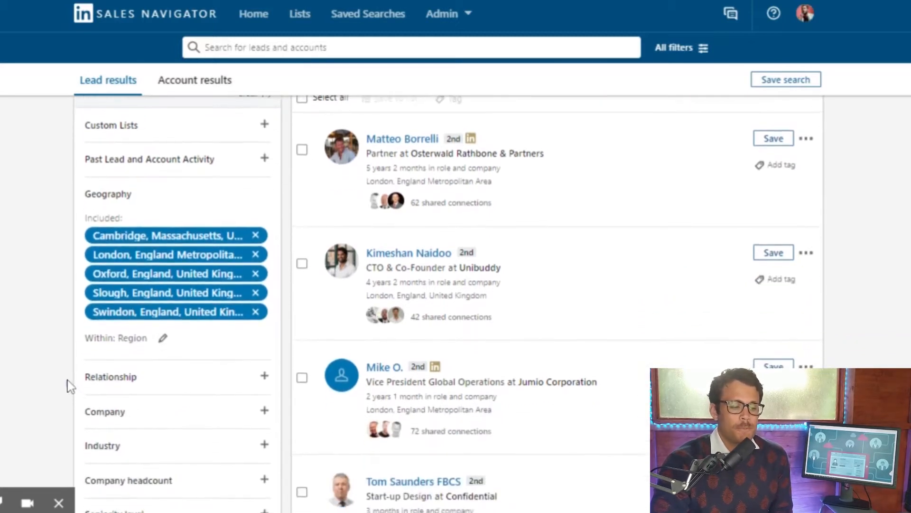
scroll(70, 385, up, 1)
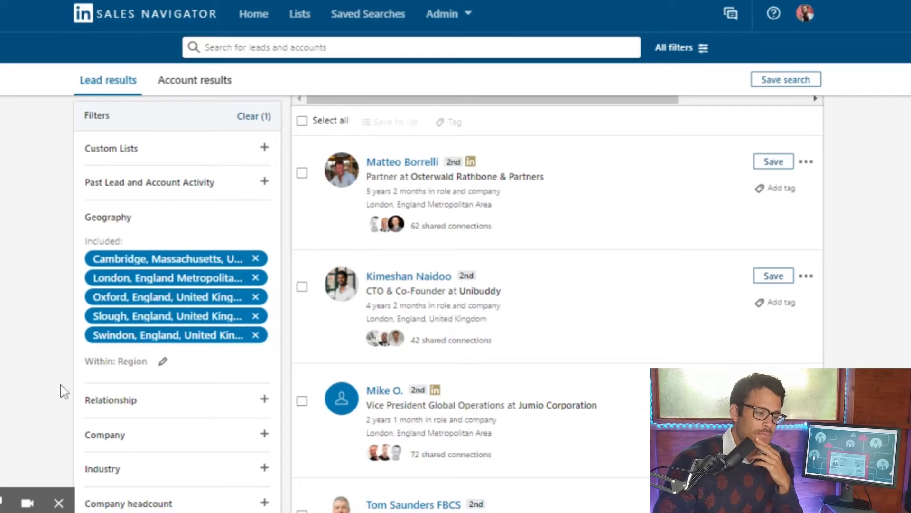
scroll(64, 391, down, 2)
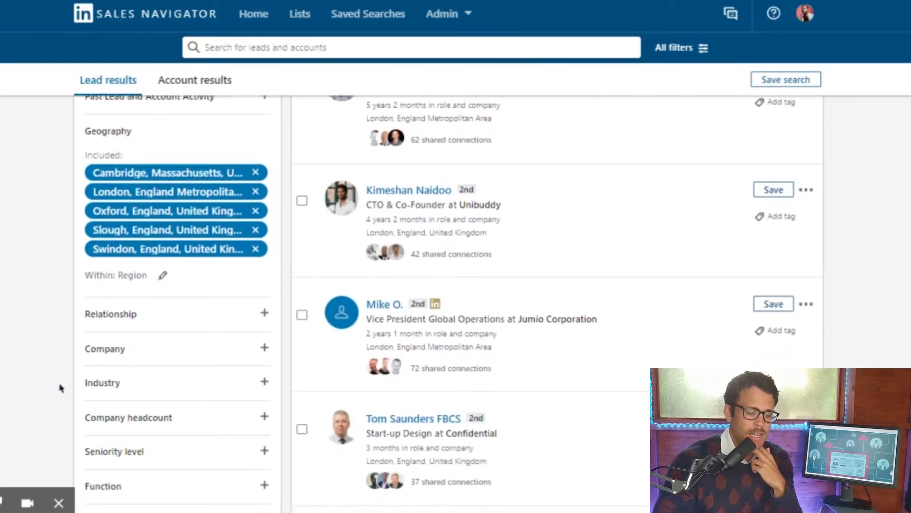
Step: Try filtering the leads by 1st Degree Connections in the Relationship filter and remove that filter again
click(154, 317)
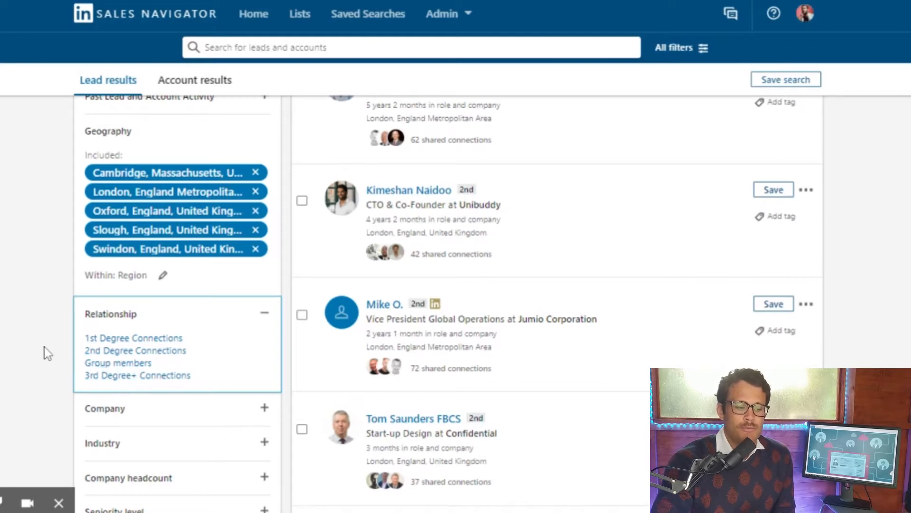
click(106, 337)
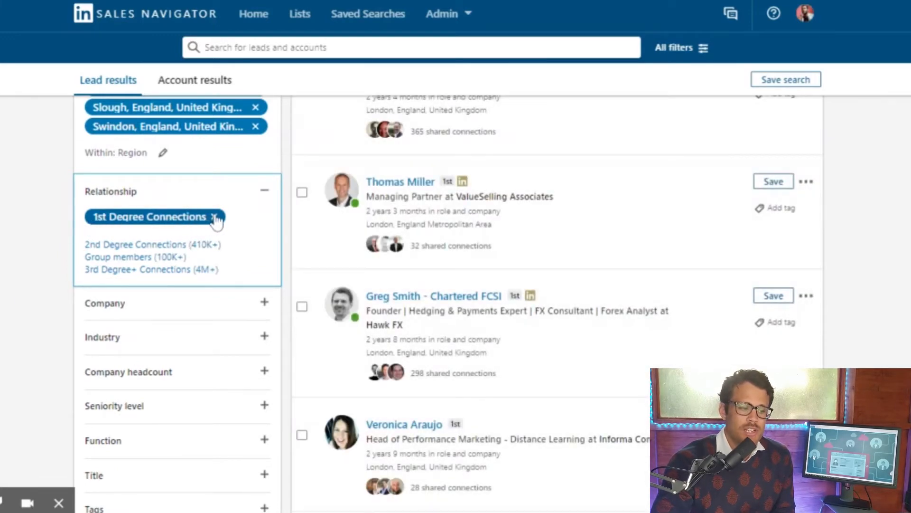
click(7, 275)
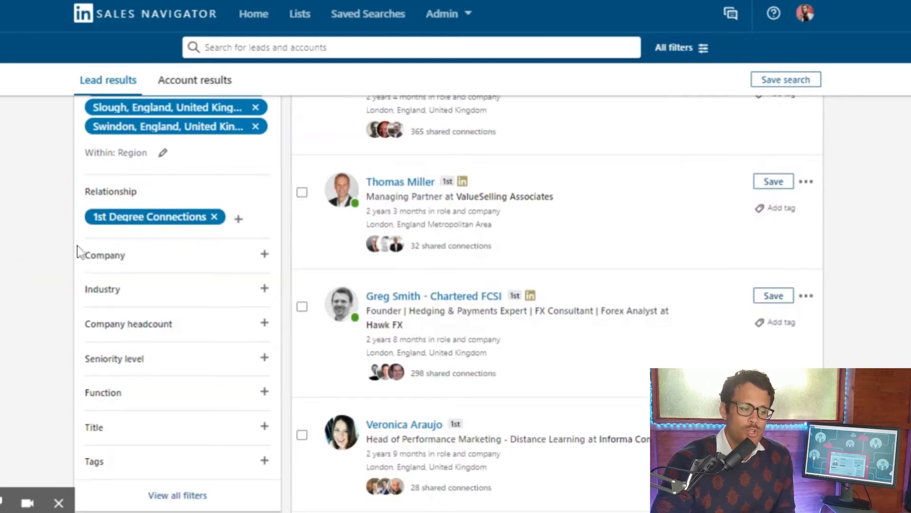
click(215, 217)
click(51, 356)
Step: Look up "the brains" and "virgin" in the Company filter, clear the entry and close the filter without choosing a company
scroll(27, 389, down, 1)
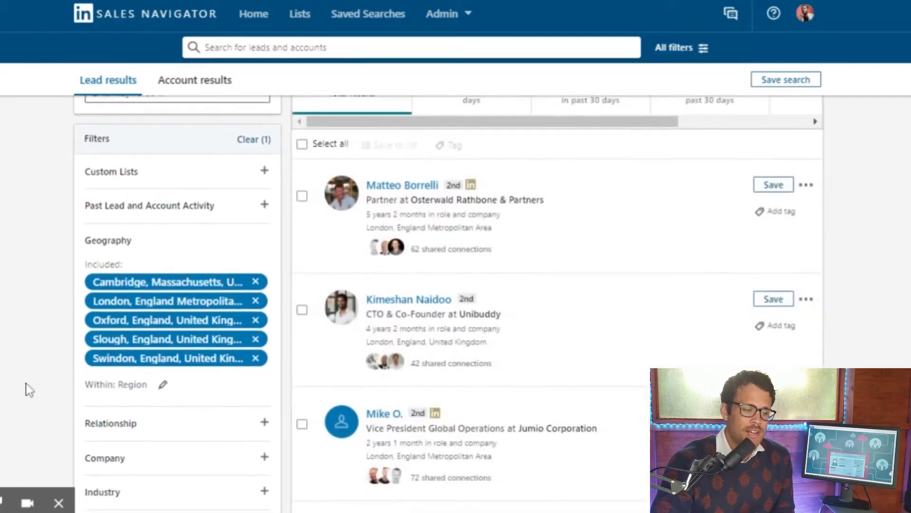
scroll(170, 443, down, 4)
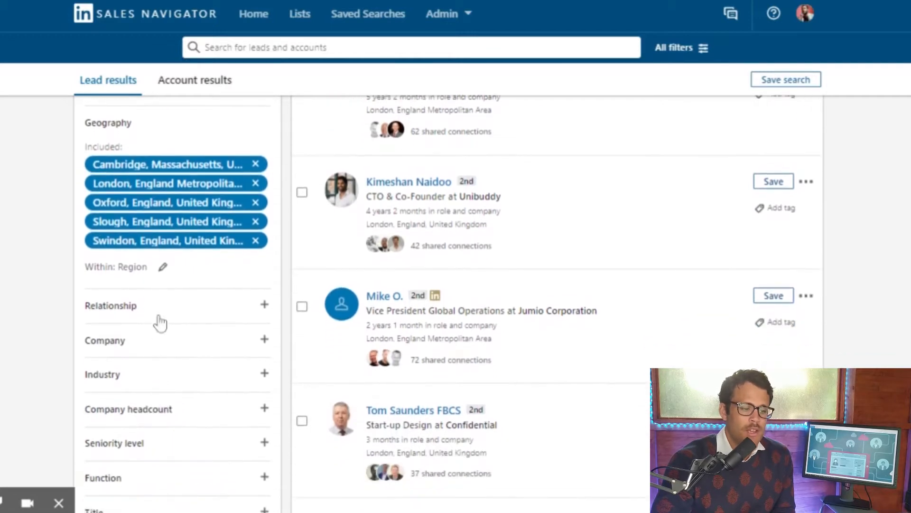
click(154, 348)
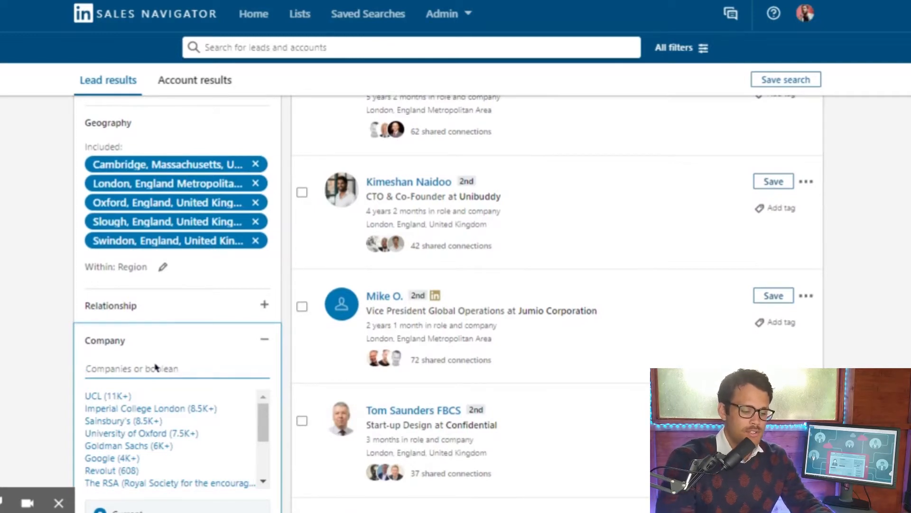
text(the brains)
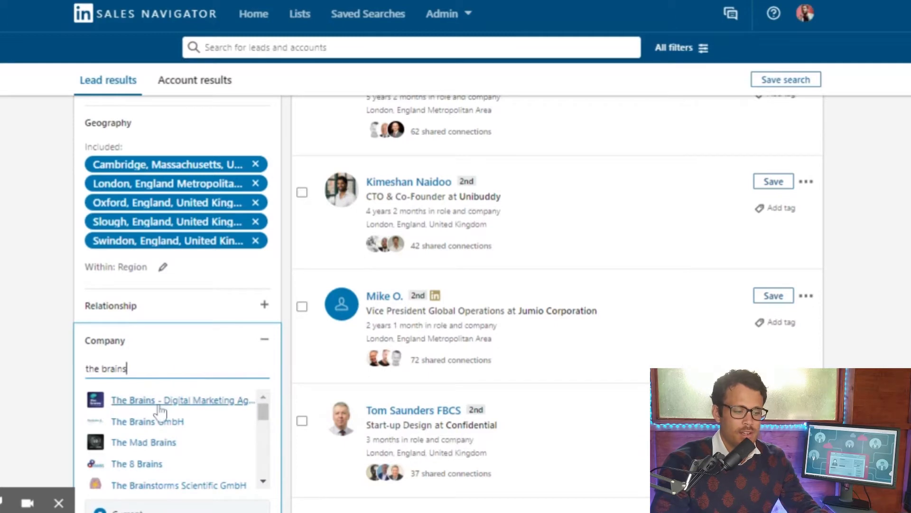
triple_click(124, 368)
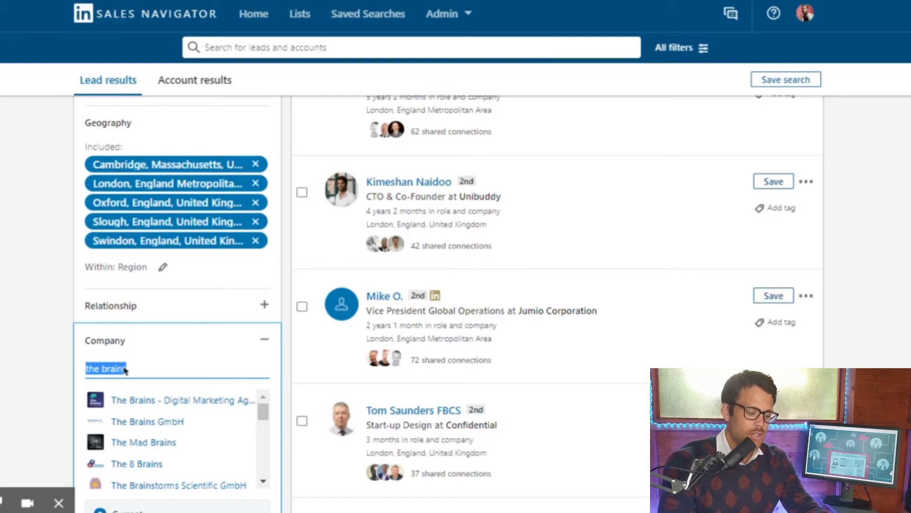
text(virgin)
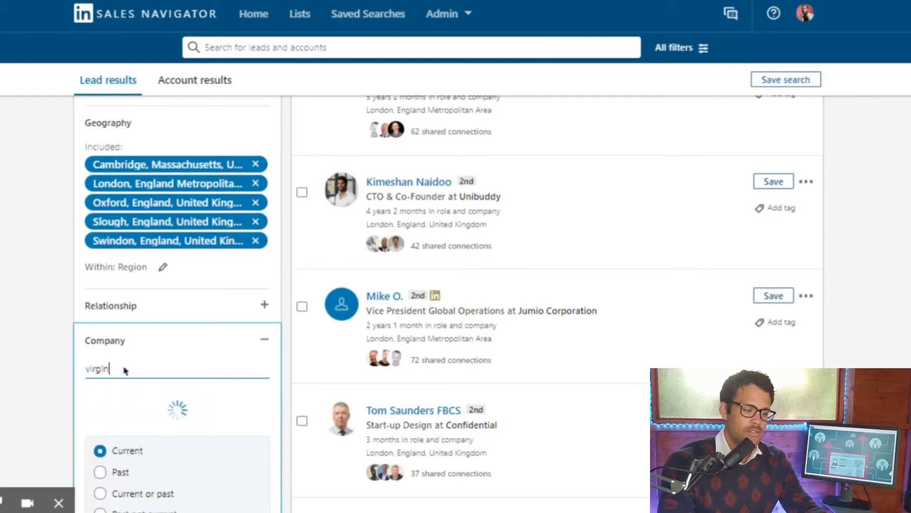
key(BackSpace)
key(BackSpace)
key(BackSpace)
key(BackSpace)
key(BackSpace)
key(BackSpace)
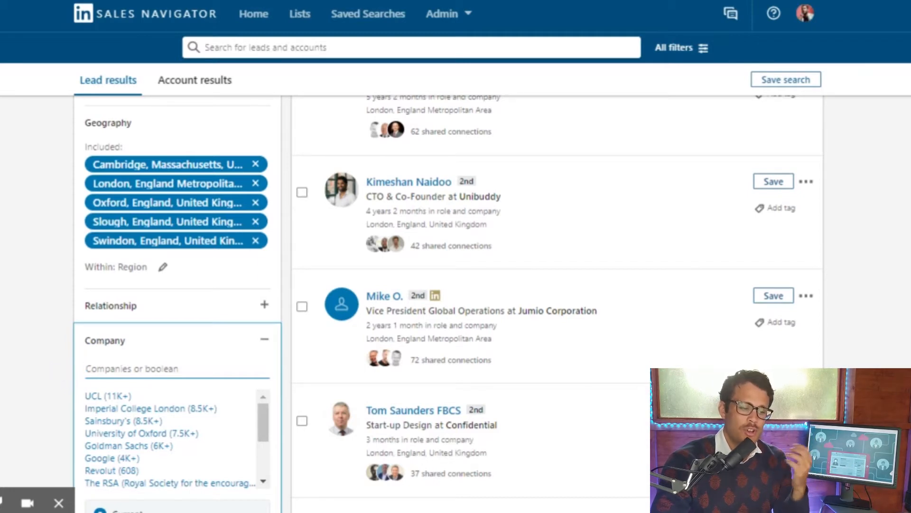
click(56, 373)
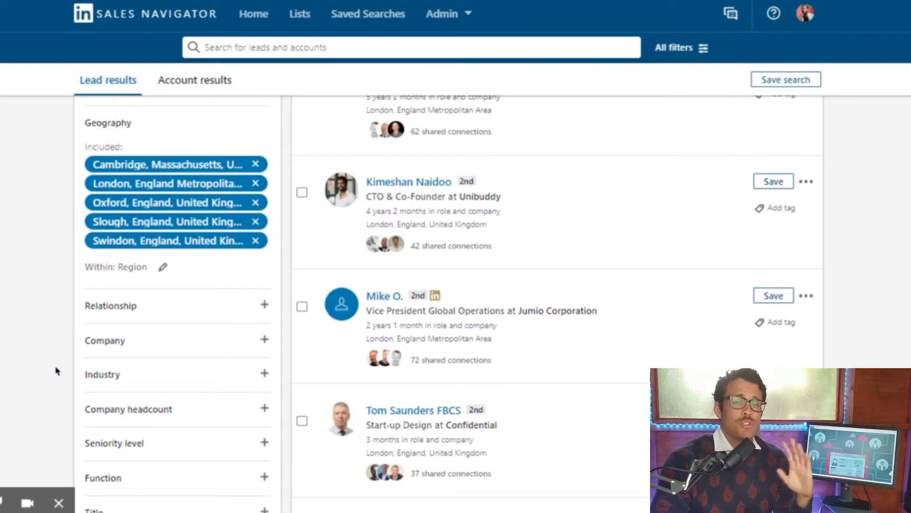
Step: Browse the suggested industries and filter the leads to include Hospital & Health Care and Mental Health Care
click(123, 379)
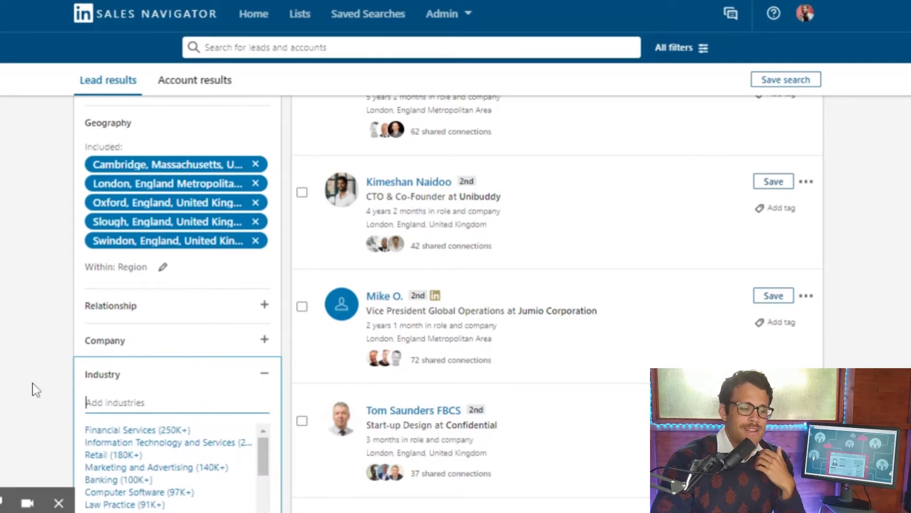
scroll(33, 386, down, 2)
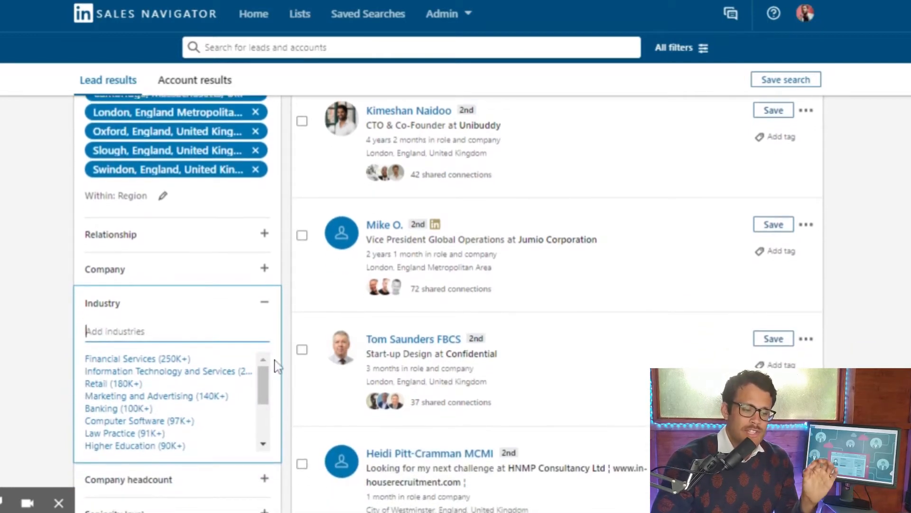
drag(265, 378, 266, 463)
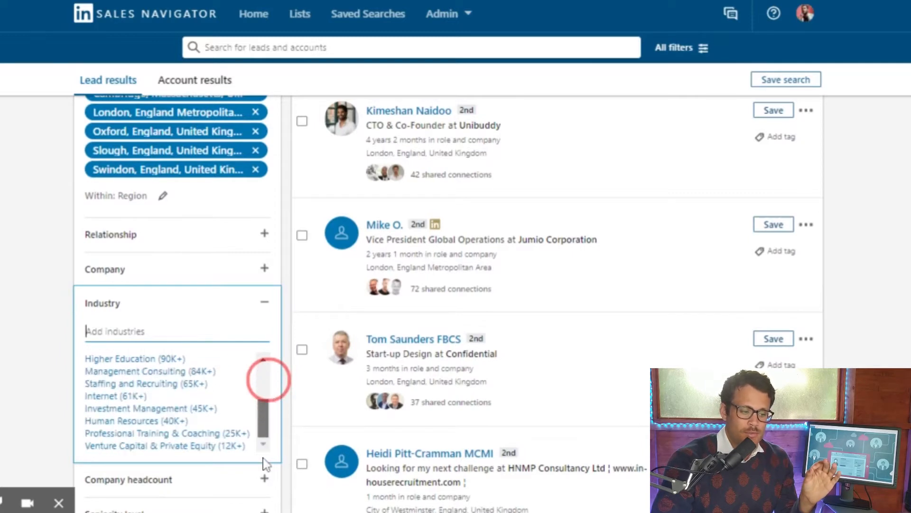
drag(263, 407, 264, 370)
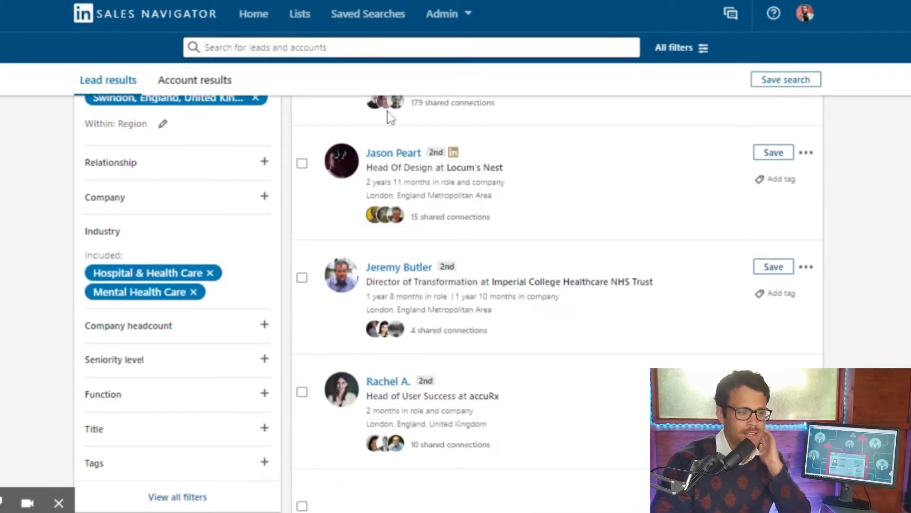
Step: Add Health, Wellness and Fitness and Alternative Medicine to the included industries
click(246, 306)
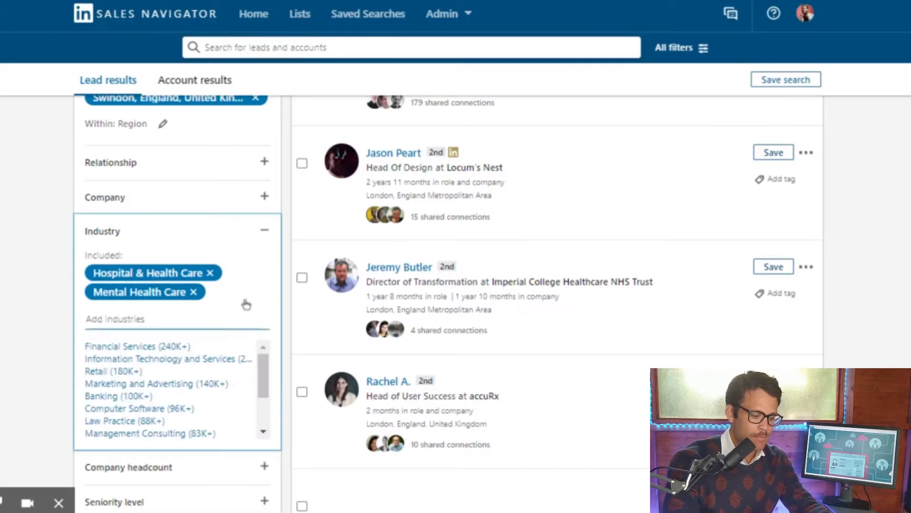
text(fite)
key(BackSpace)
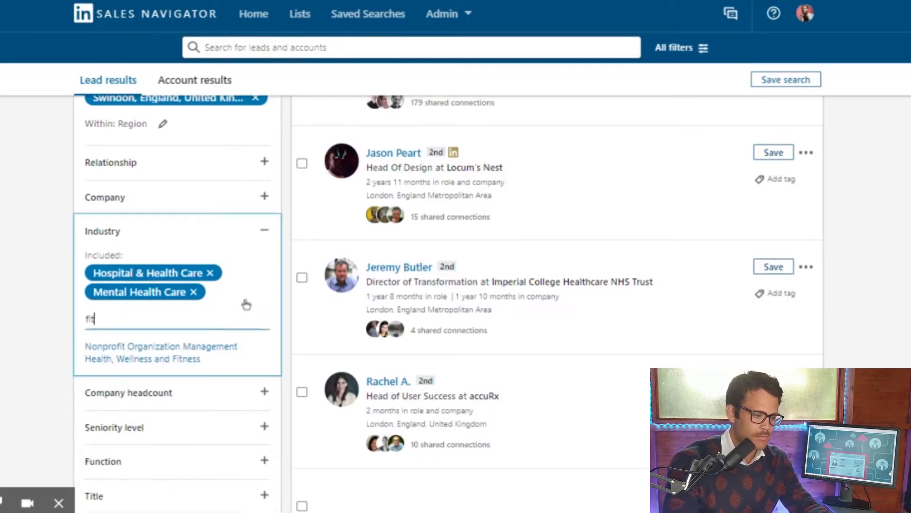
click(177, 361)
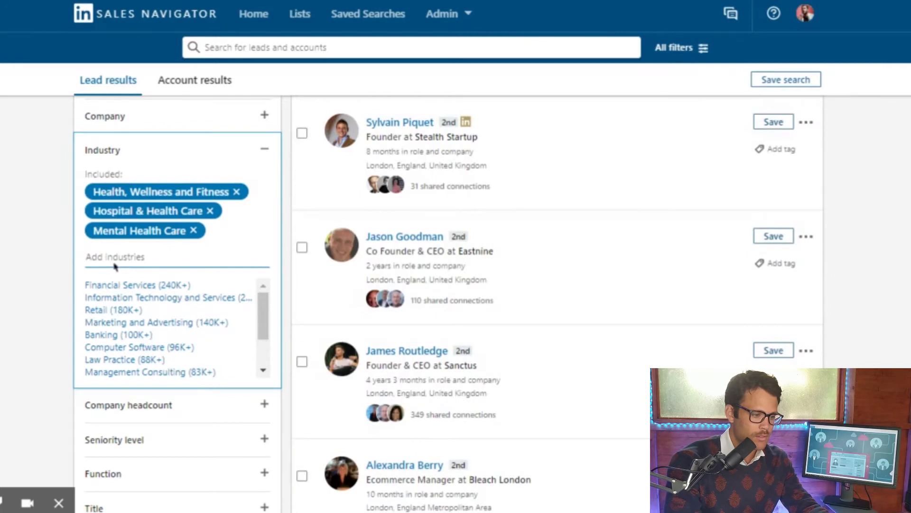
text(alter)
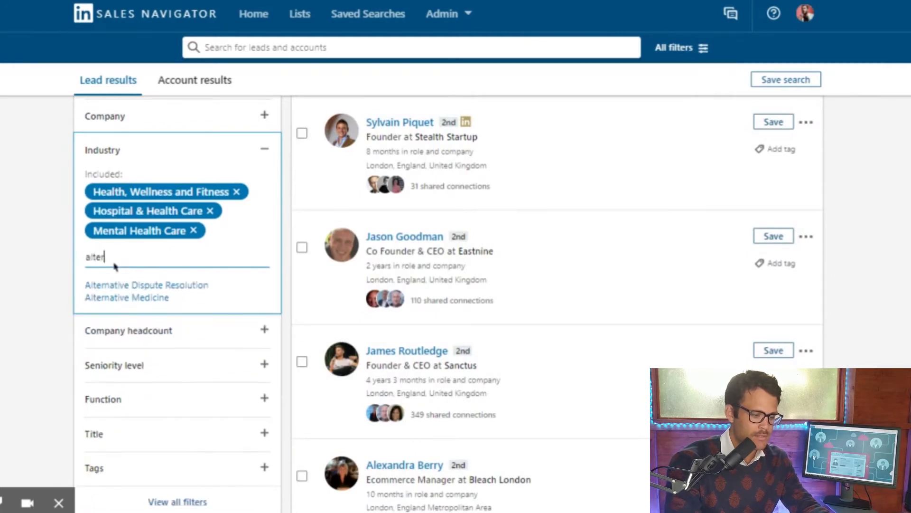
click(126, 297)
Step: Add Medical Practice and Medical Devices to the included industries and close the Industry filter
text(med)
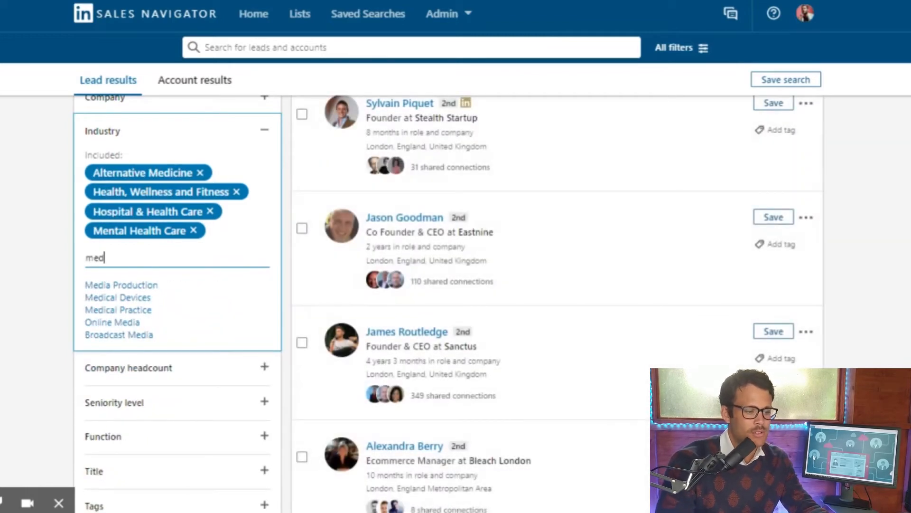
click(128, 309)
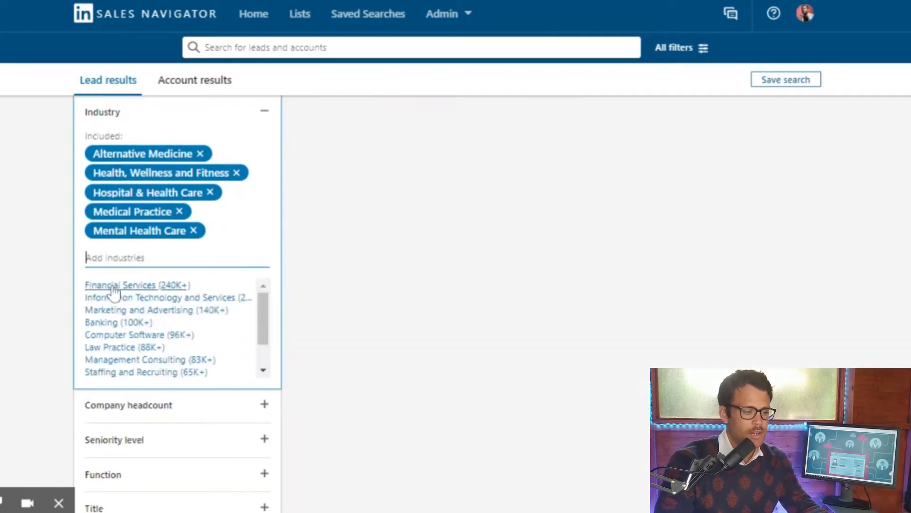
text(medic)
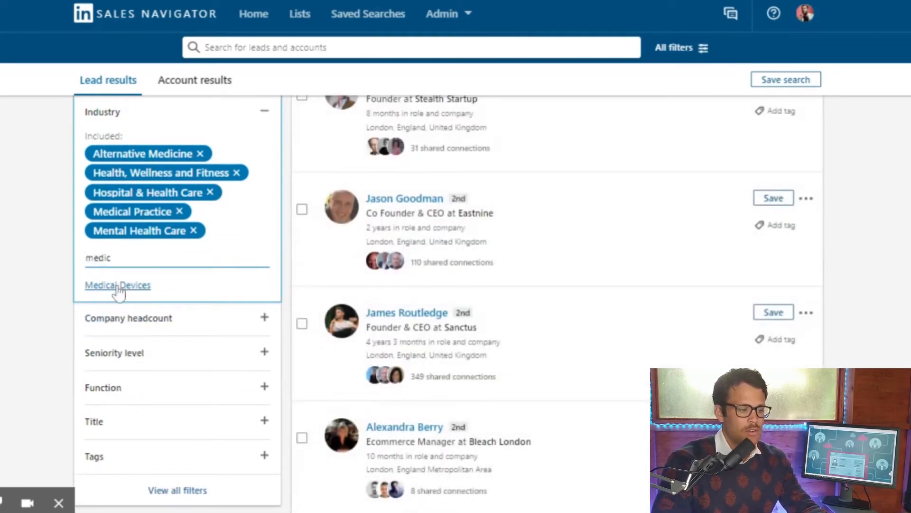
click(117, 291)
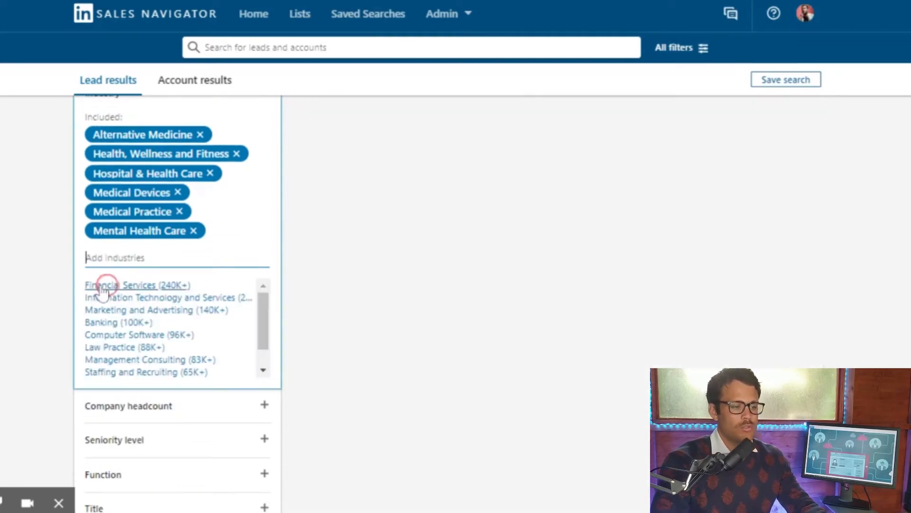
click(14, 272)
scroll(15, 277, up, 8)
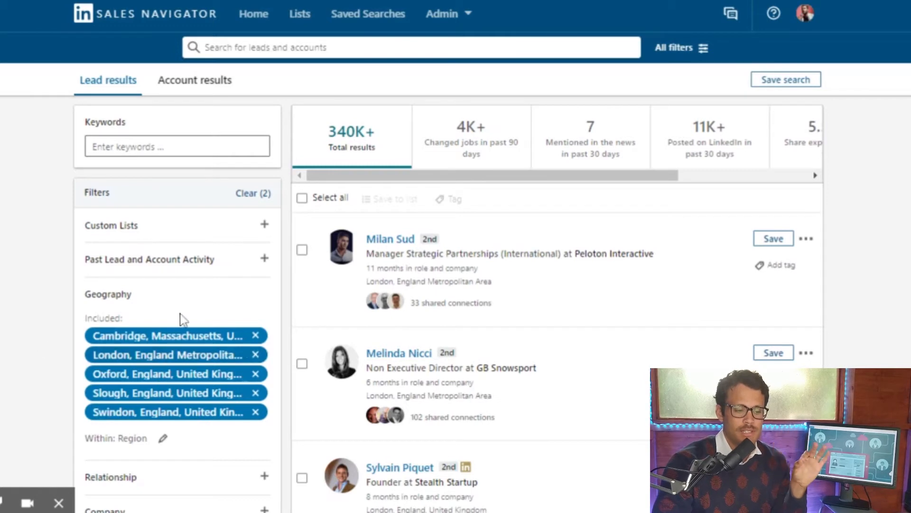
Step: Filter the leads by company headcount, selecting the ranges 11-50, 51-200, 201-500 and 501-1000
scroll(159, 422, down, 5)
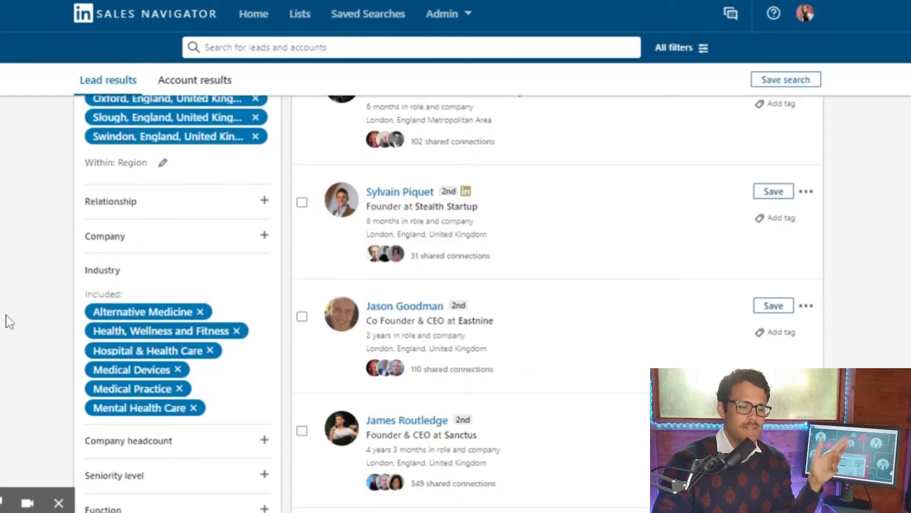
scroll(10, 322, down, 4)
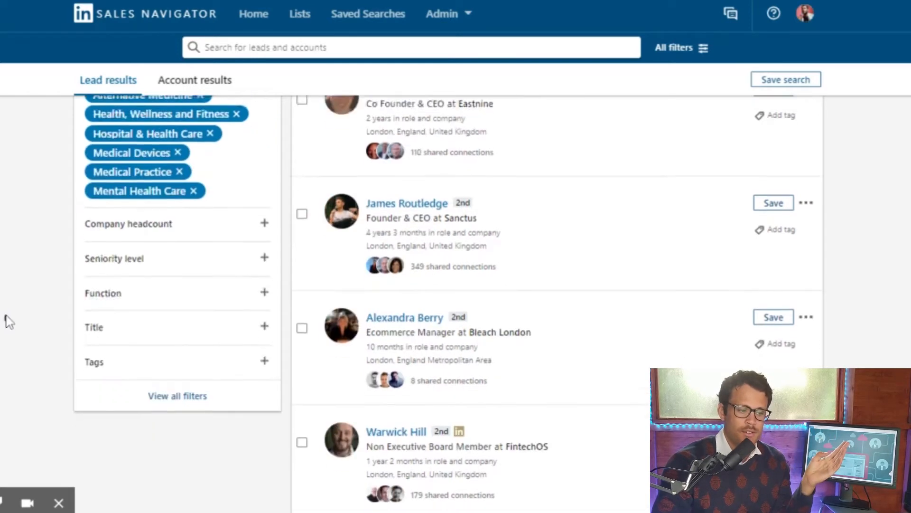
scroll(9, 322, up, 6)
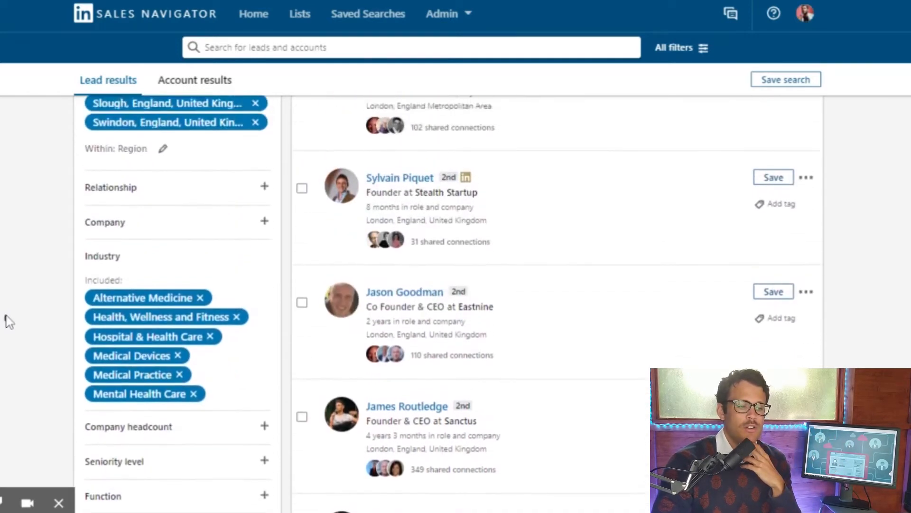
scroll(9, 323, down, 4)
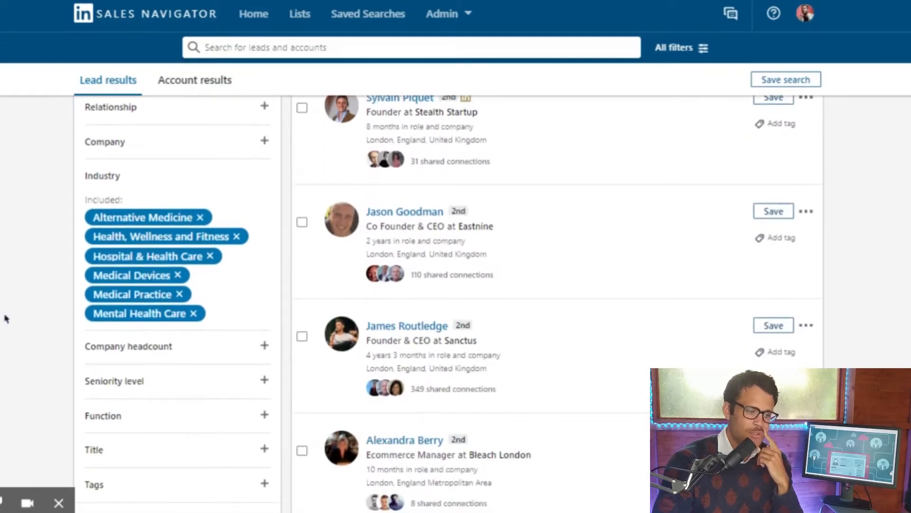
click(166, 347)
scroll(167, 350, down, 2)
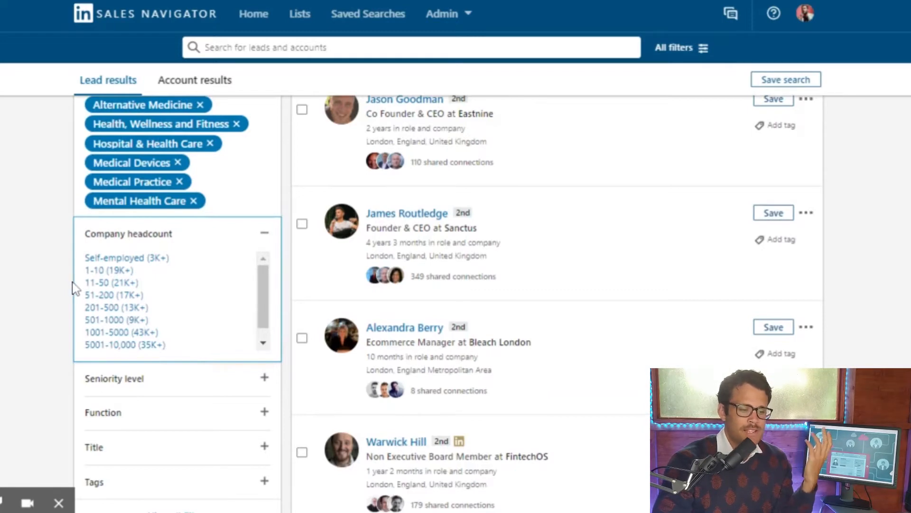
click(109, 284)
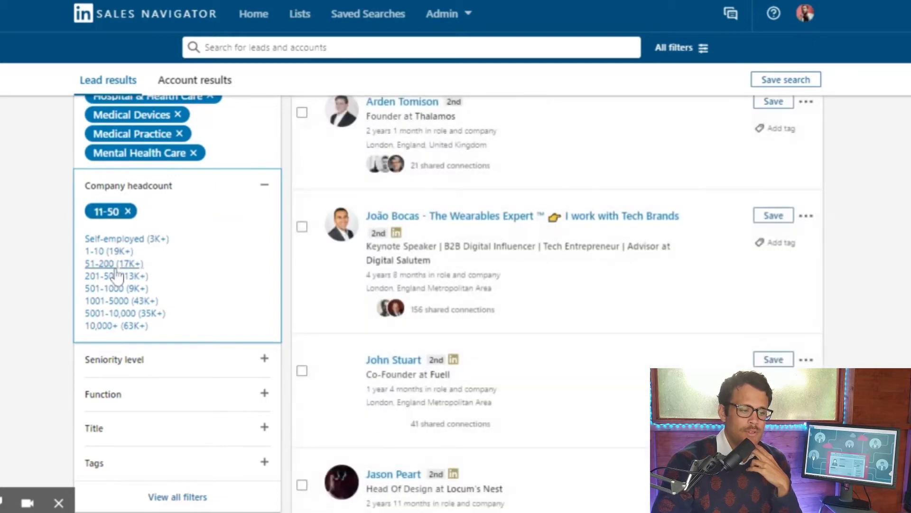
click(115, 266)
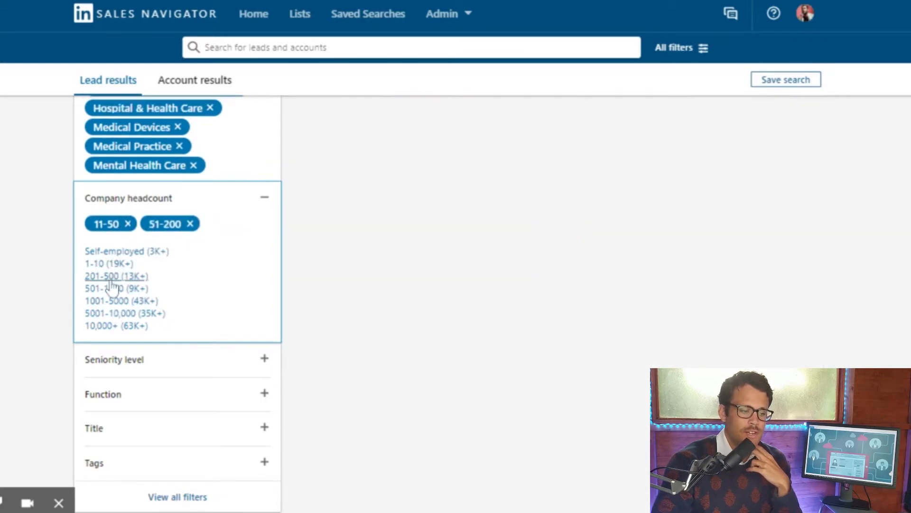
click(109, 281)
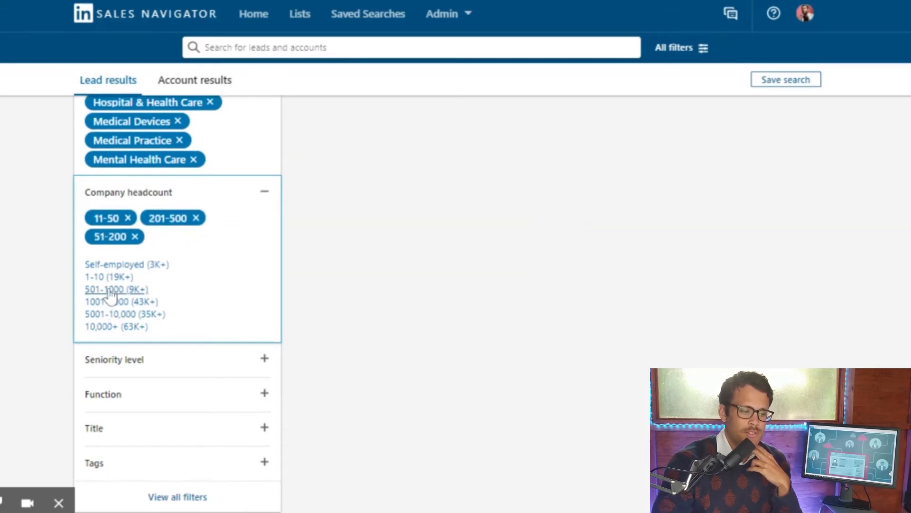
click(110, 290)
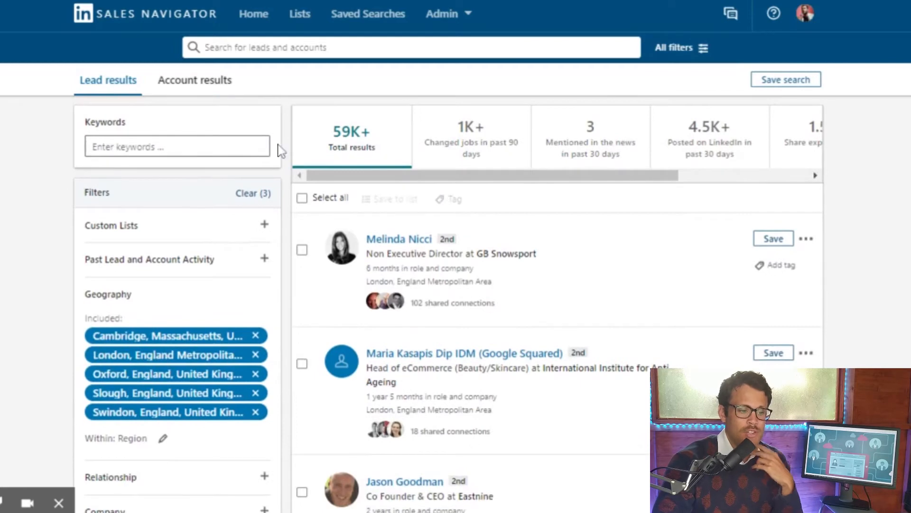
scroll(19, 337, down, 10)
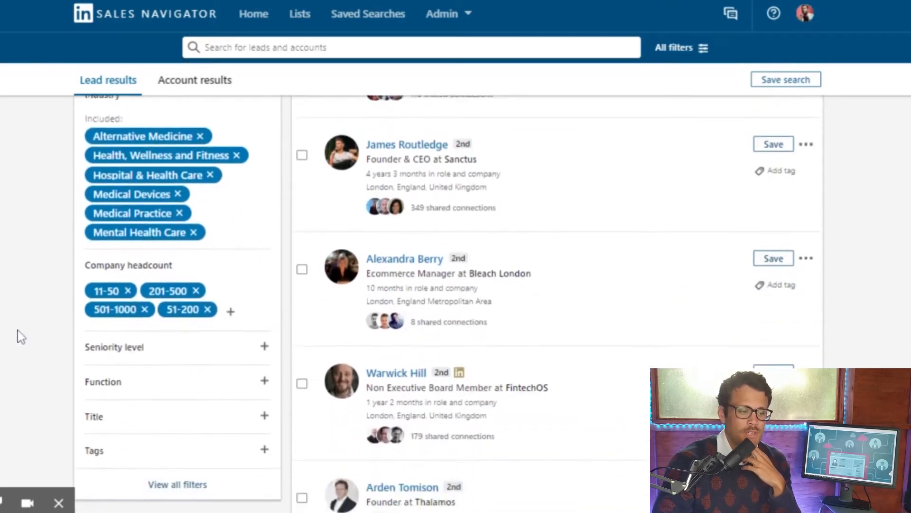
scroll(19, 337, up, 3)
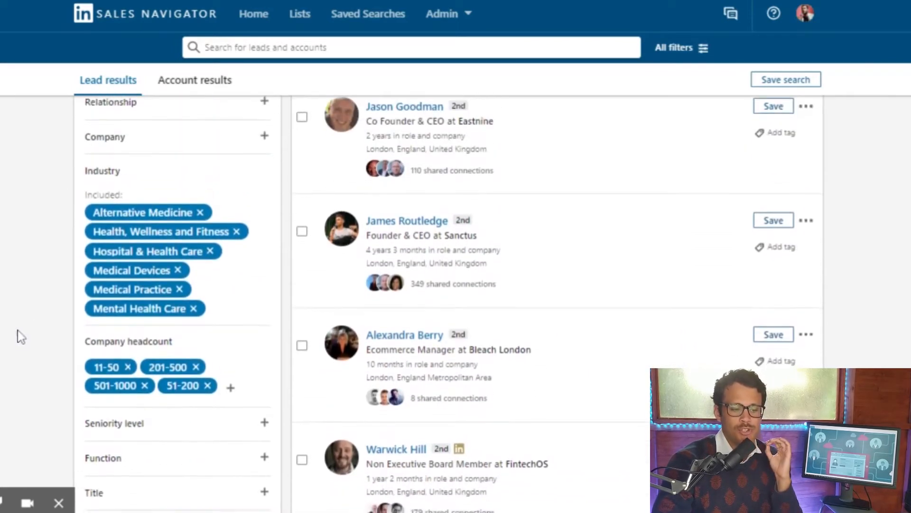
Step: Review the applied geography, industry and company headcount filters alongside the lead results
mouse_move(135, 207)
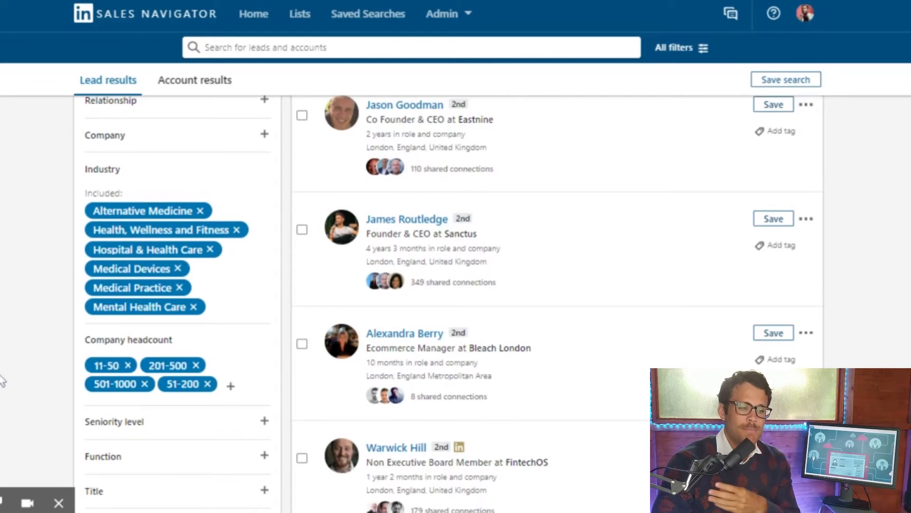
mouse_move(155, 318)
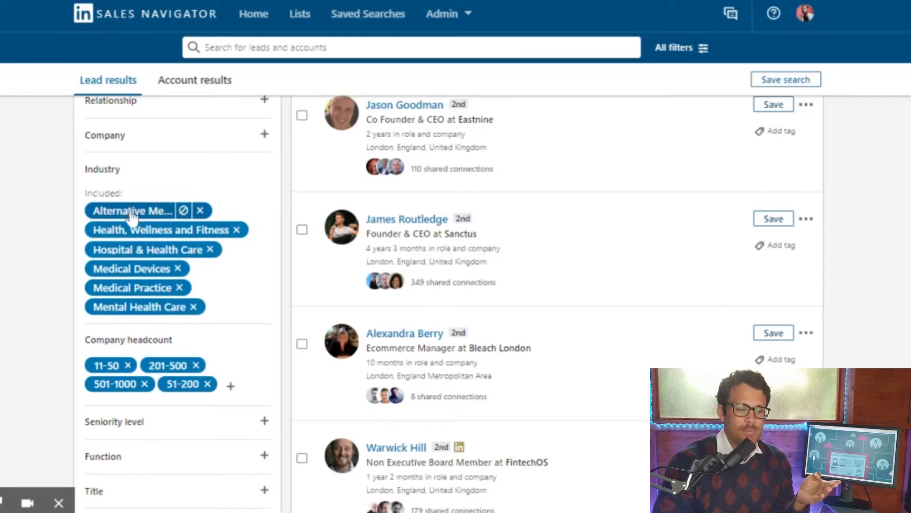
mouse_move(127, 259)
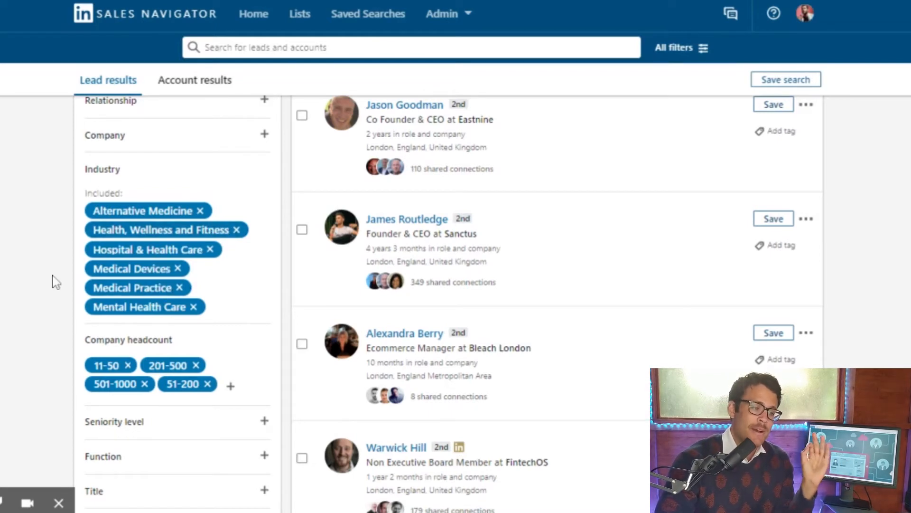
mouse_move(195, 232)
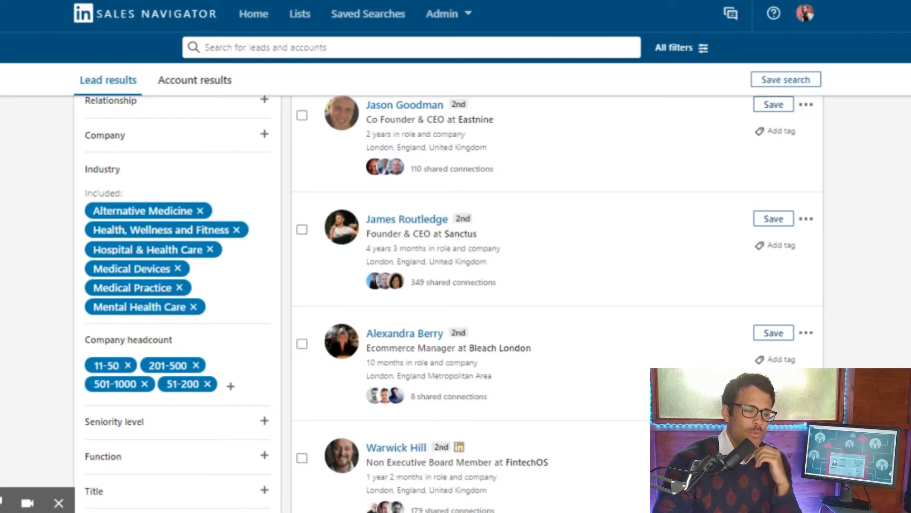
scroll(451, 304, down, 3)
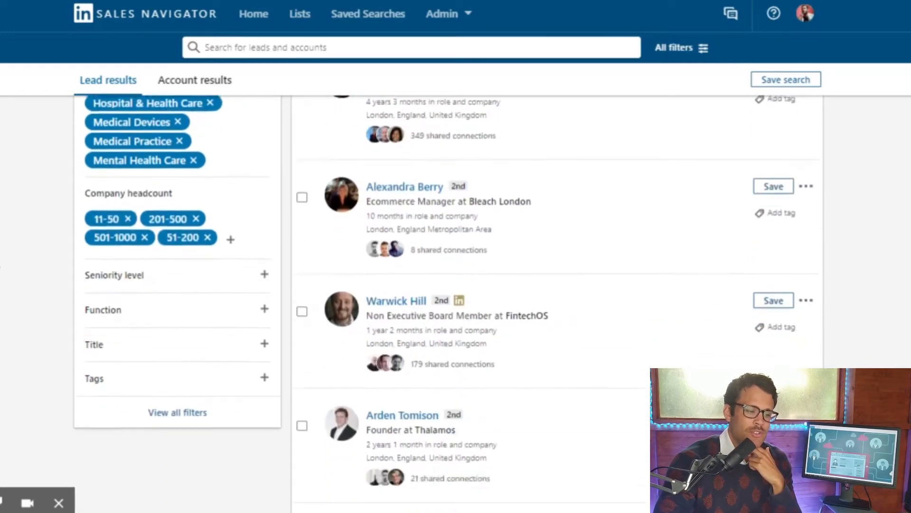
scroll(451, 304, up, 8)
scroll(451, 303, down, 6)
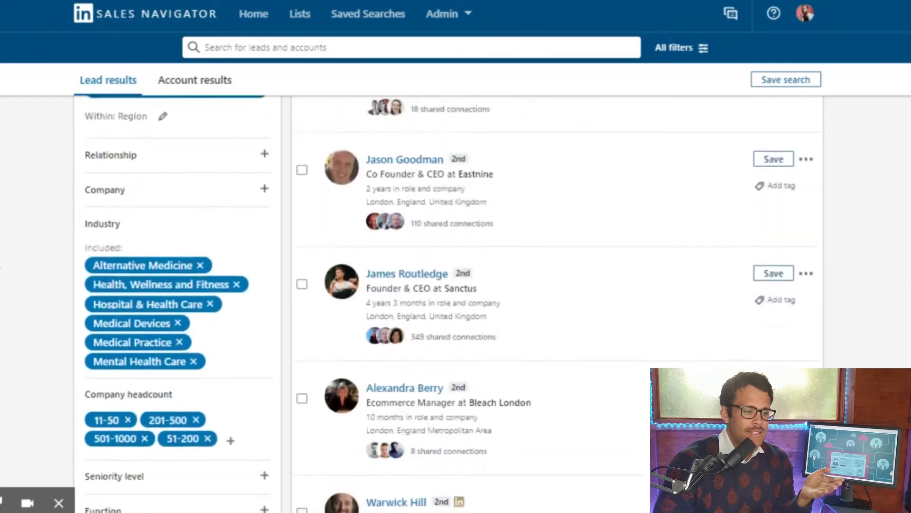
scroll(451, 303, up, 9)
scroll(451, 304, down, 8)
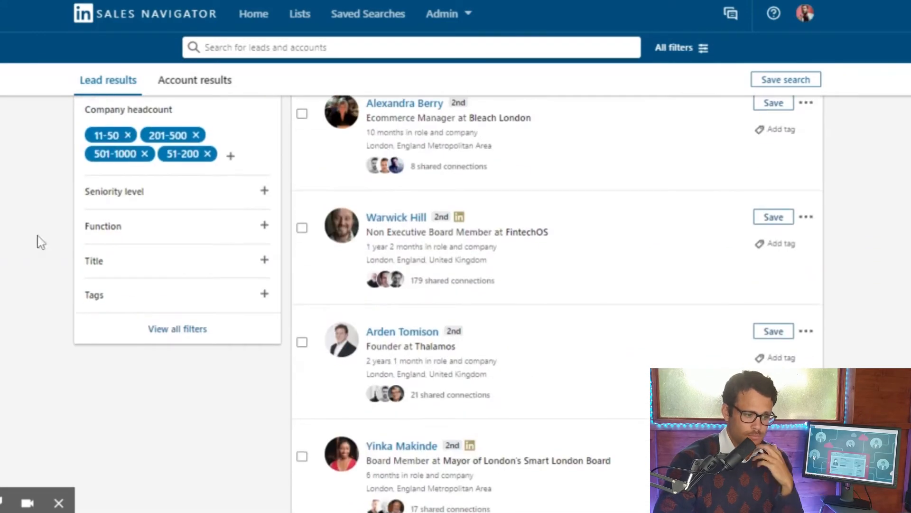
Step: Filter the leads by seniority level, including Owner, Partner, CXO, VP, Director and Manager, and close the filter
click(141, 201)
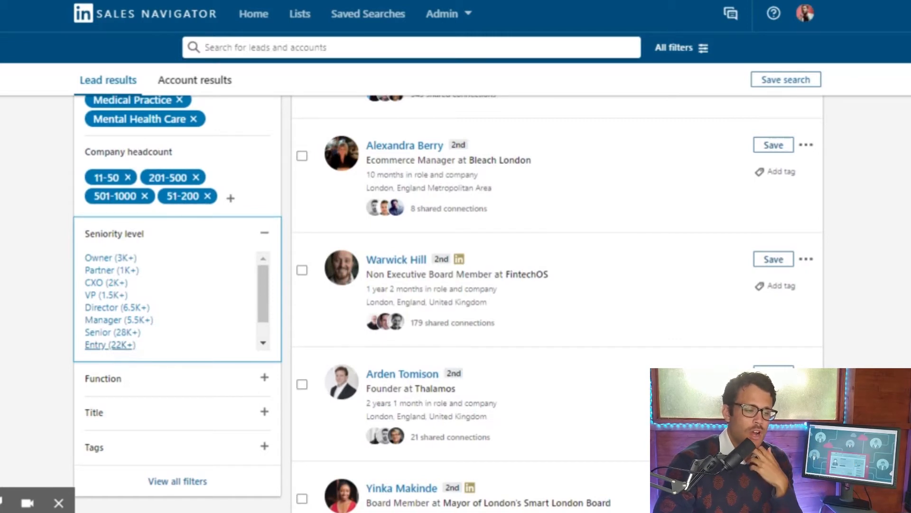
click(98, 259)
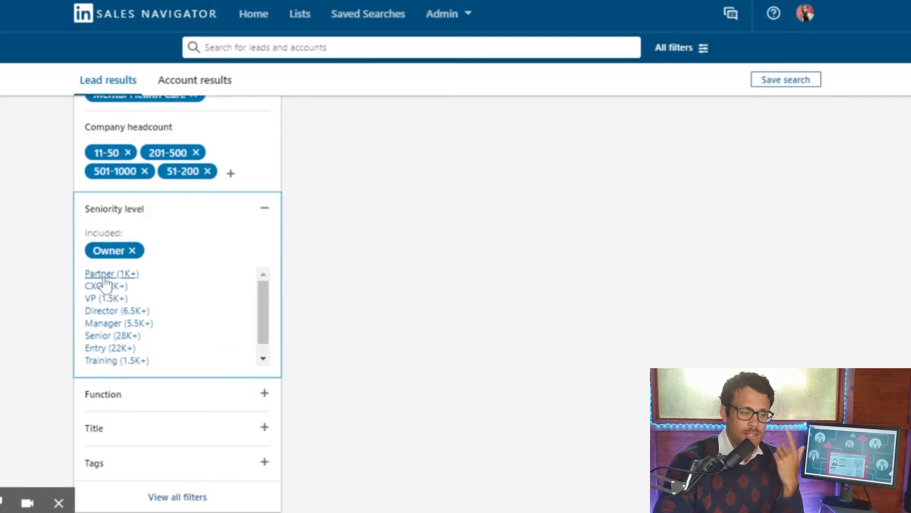
click(105, 276)
click(106, 275)
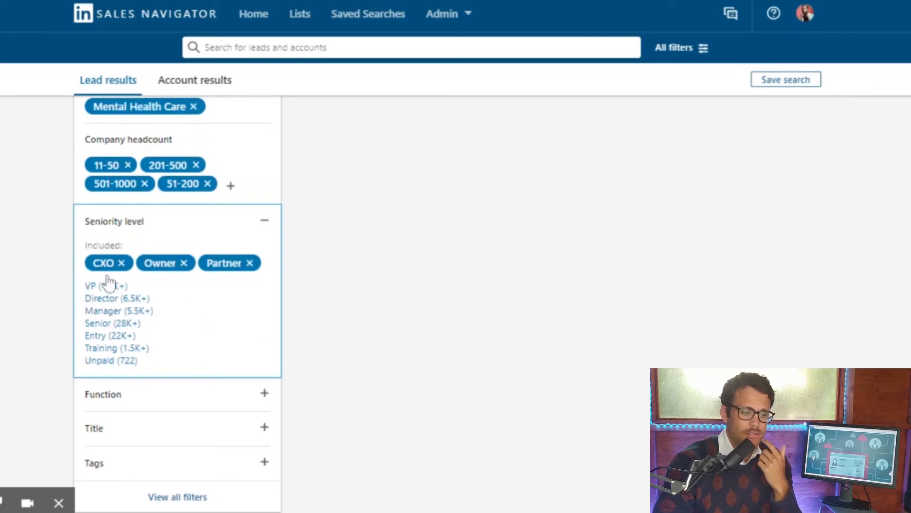
click(110, 285)
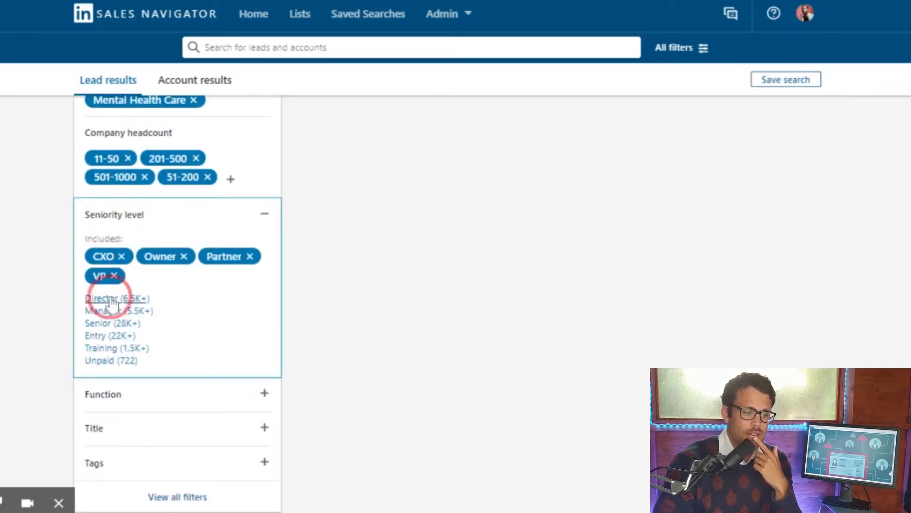
click(110, 299)
click(113, 309)
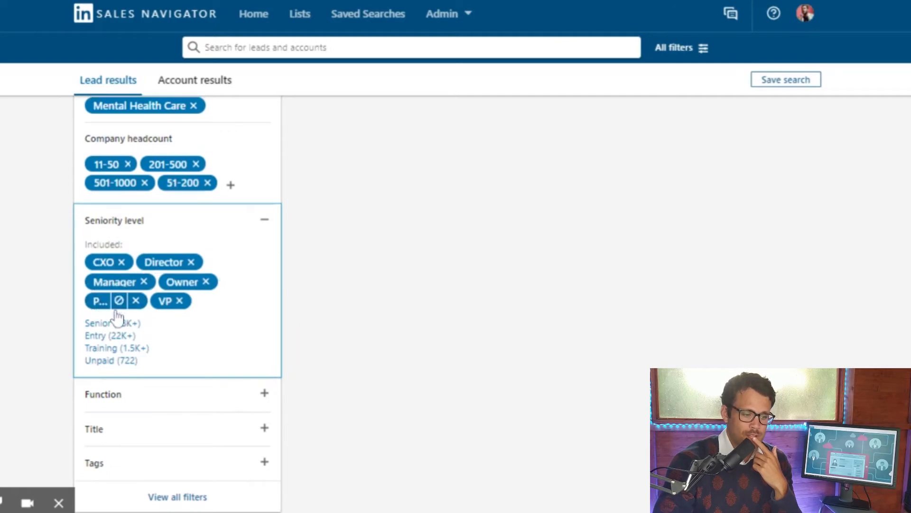
click(17, 313)
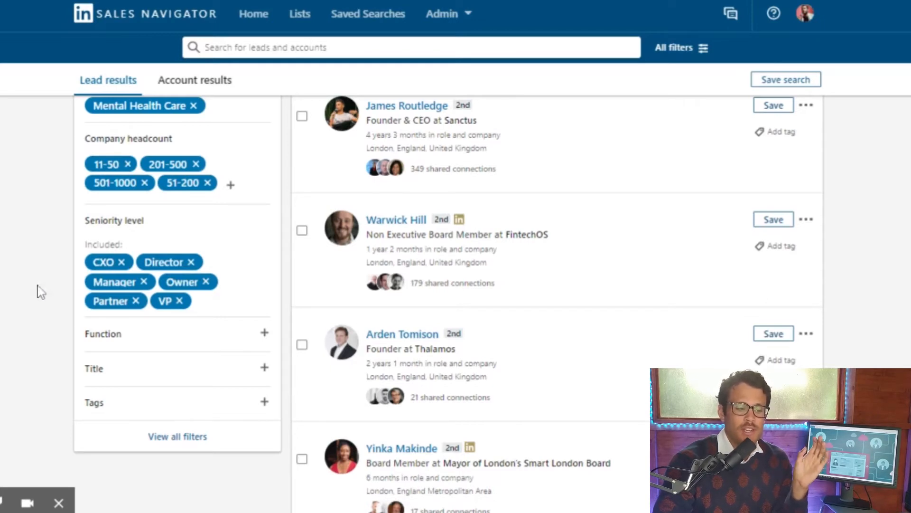
Step: Check the remaining seniority level options and review all applied filters and the total lead results
mouse_move(112, 310)
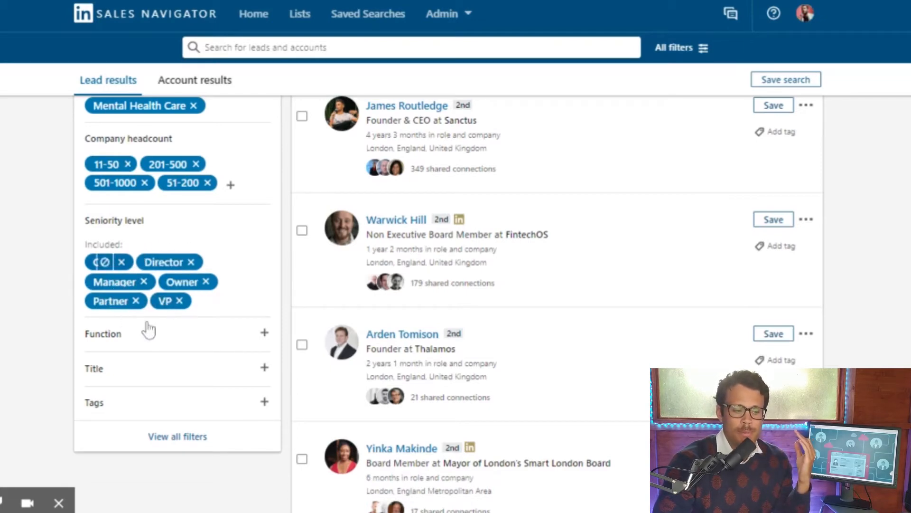
click(205, 317)
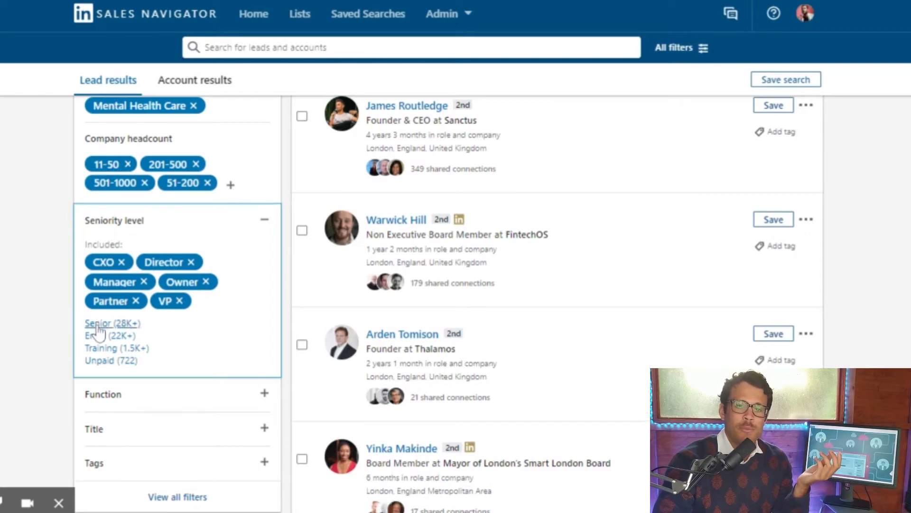
click(16, 314)
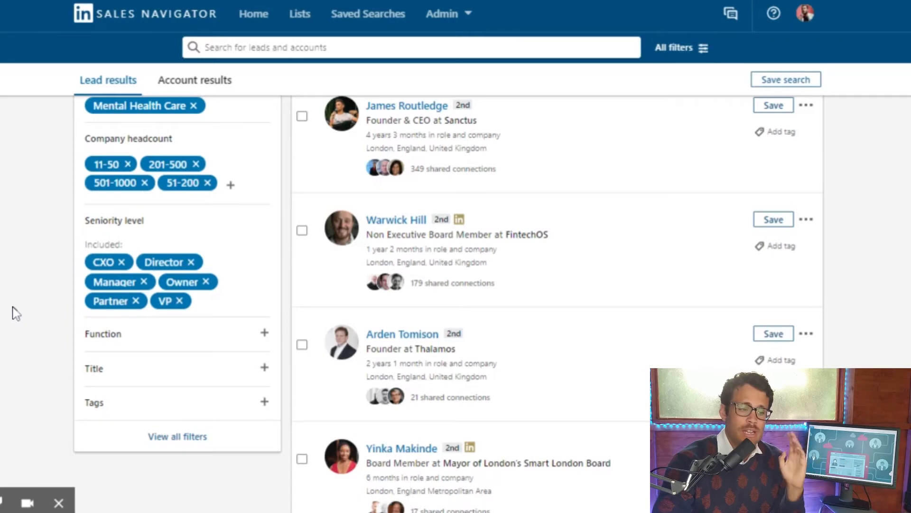
scroll(16, 313, up, 3)
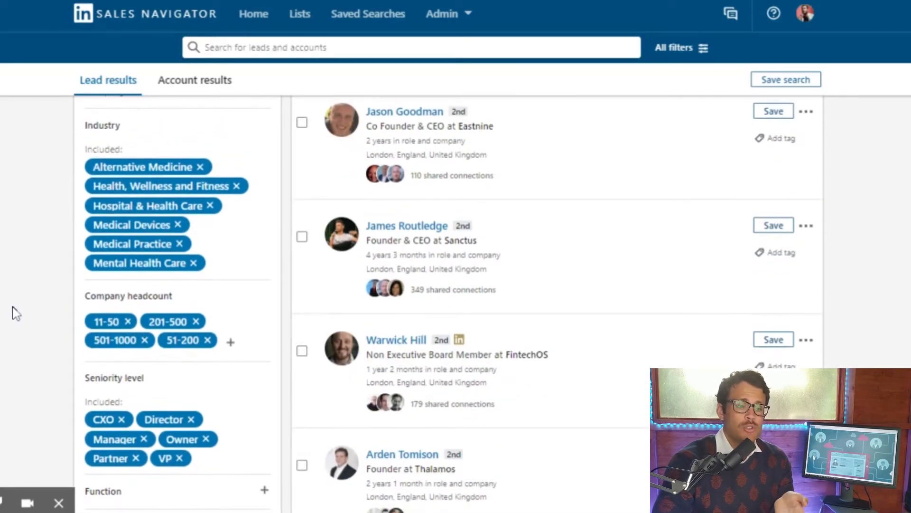
scroll(16, 314, down, 1)
scroll(16, 313, up, 7)
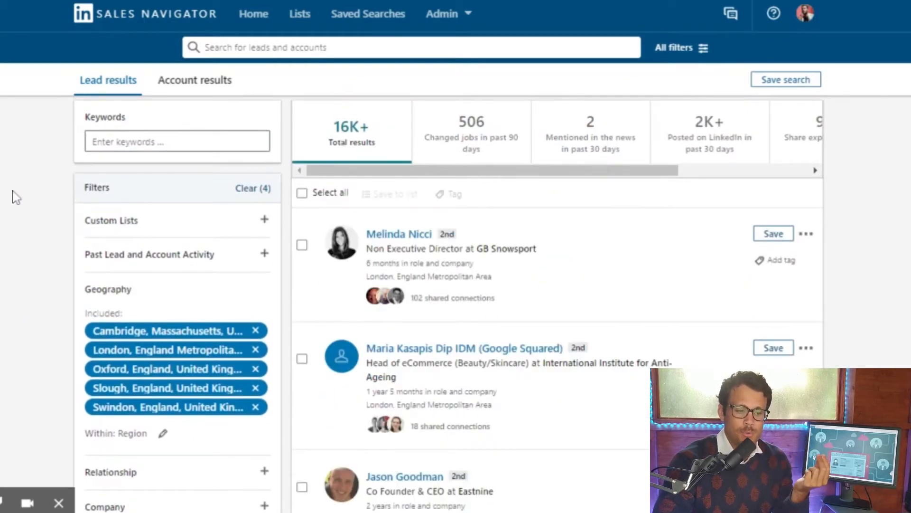
scroll(16, 197, down, 10)
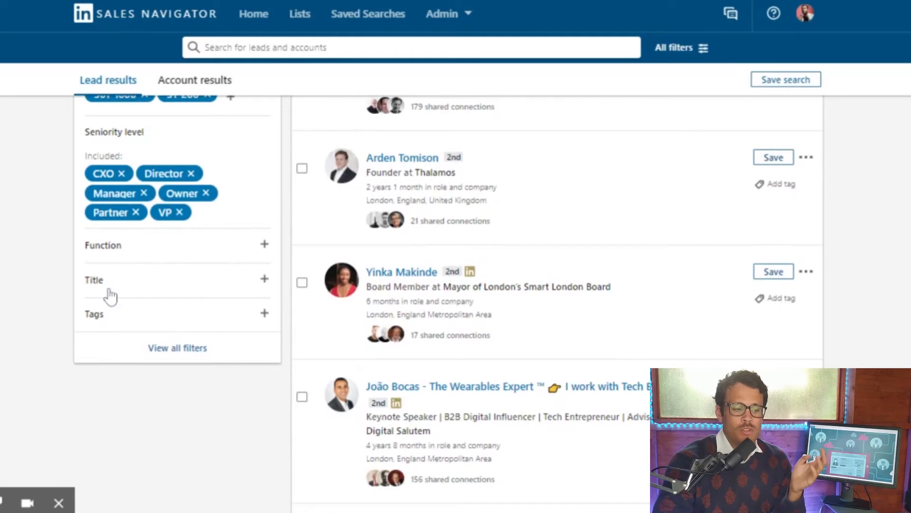
Step: Browse the suggested job functions in the Function filter and close it without selecting any
click(134, 257)
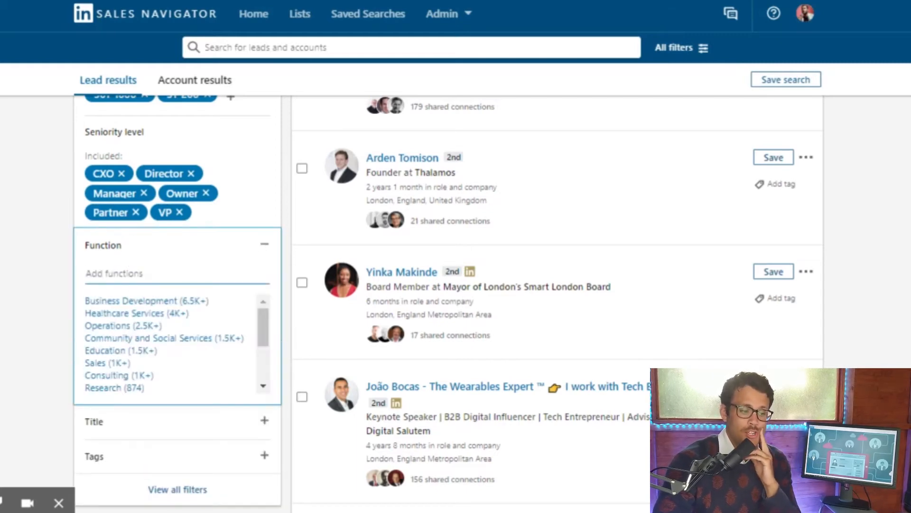
drag(266, 327, 266, 377)
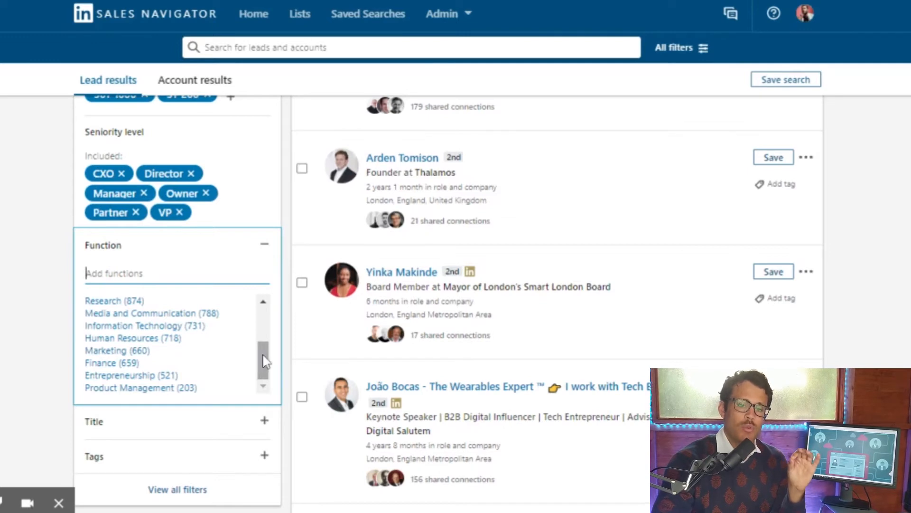
drag(263, 355, 262, 298)
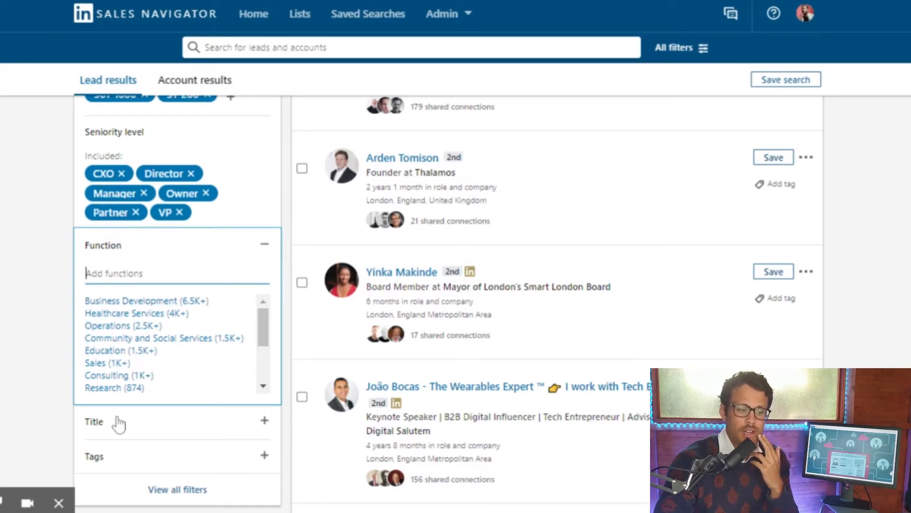
scroll(161, 368, down, 2)
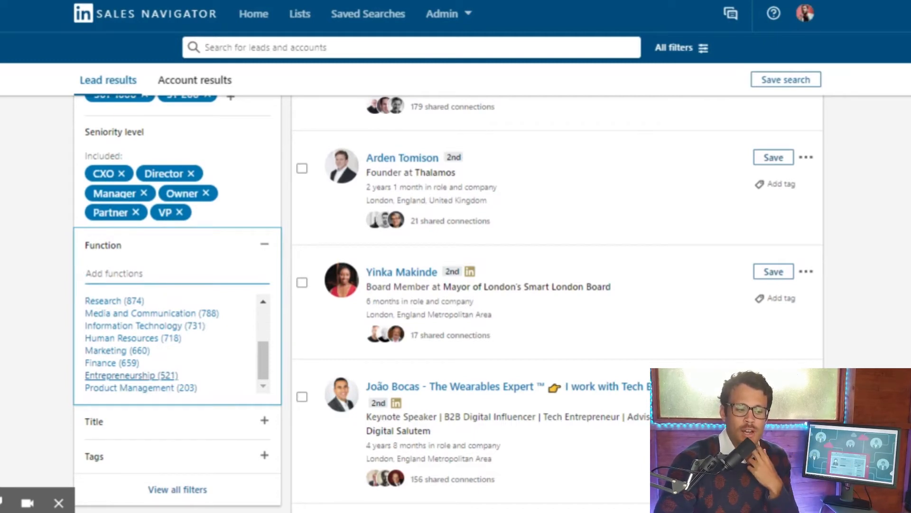
scroll(105, 328, up, 3)
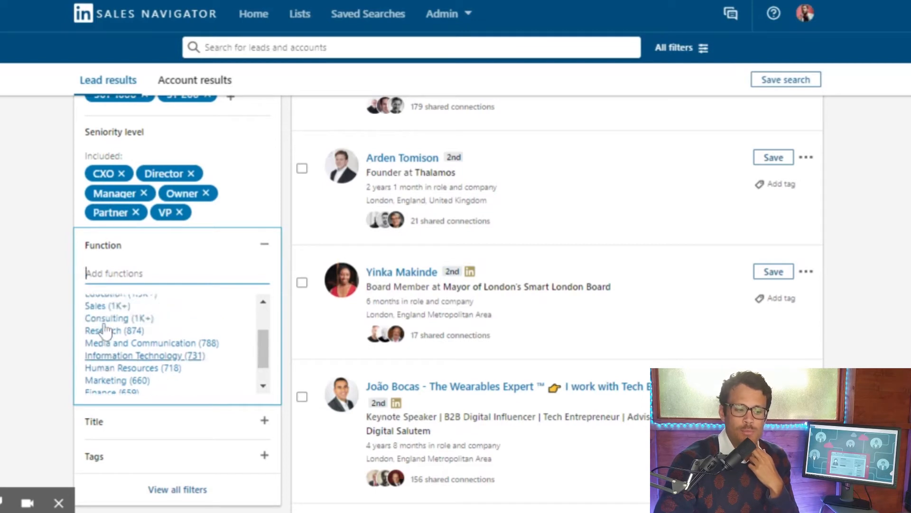
click(44, 316)
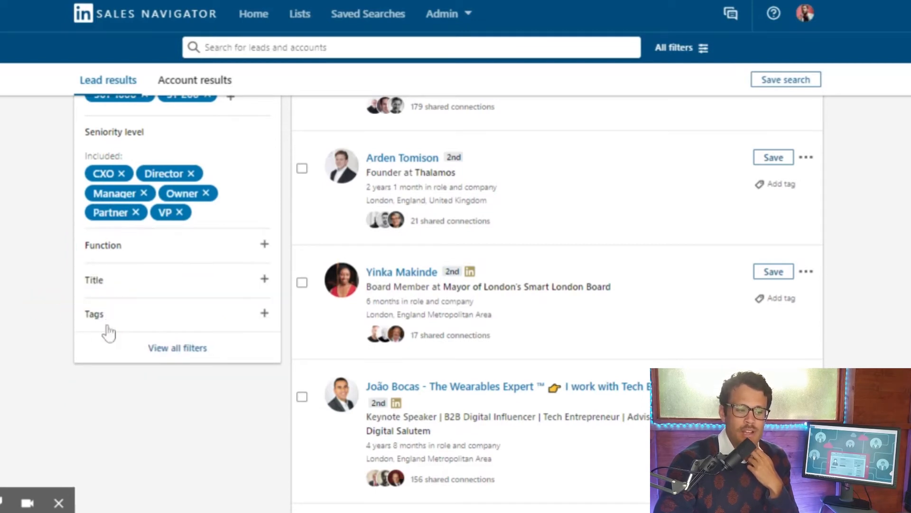
Step: Filter the leads by current job title, including the title Marketing
click(127, 284)
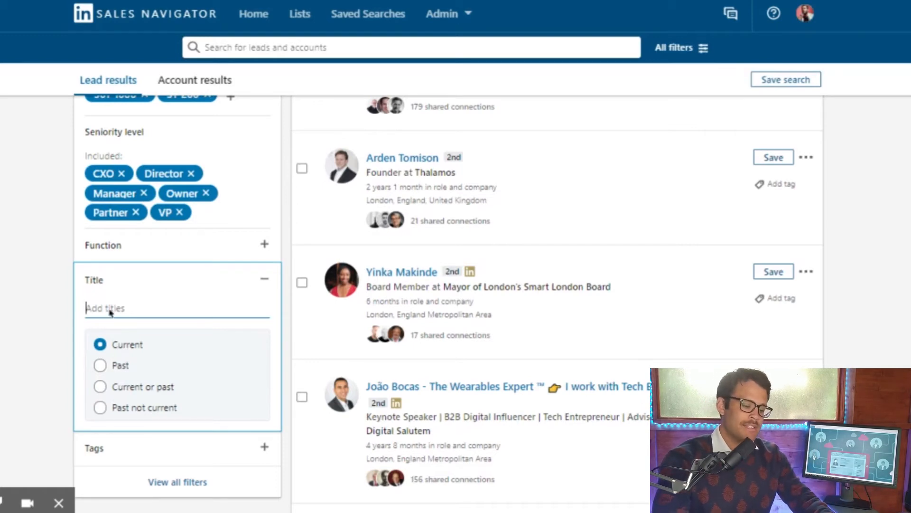
text(Marketing)
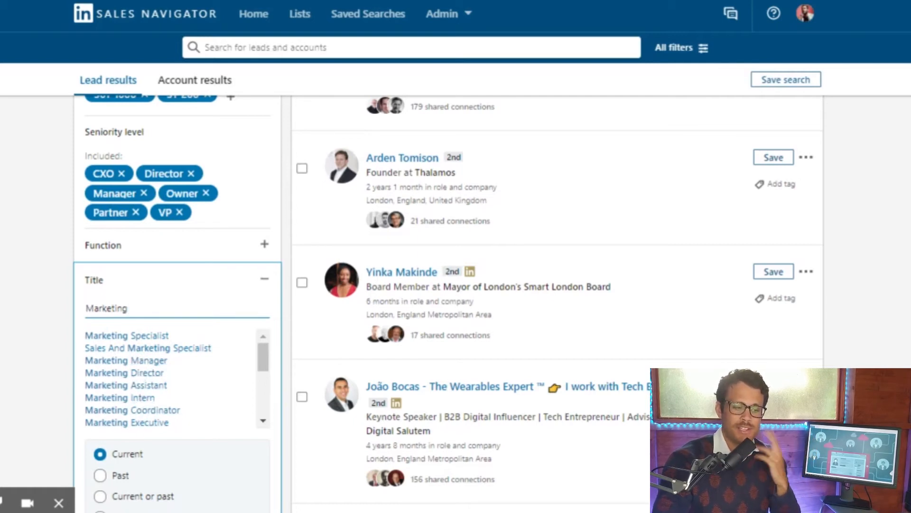
key(Return)
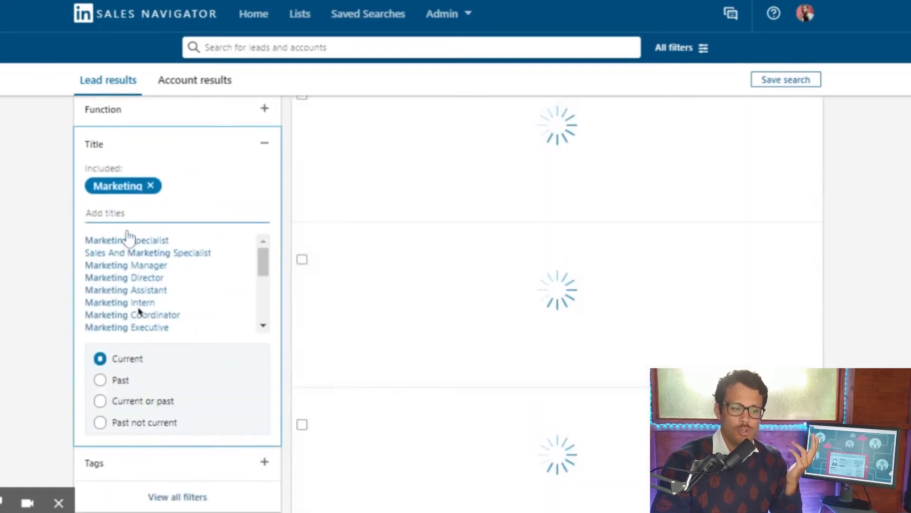
mouse_move(137, 192)
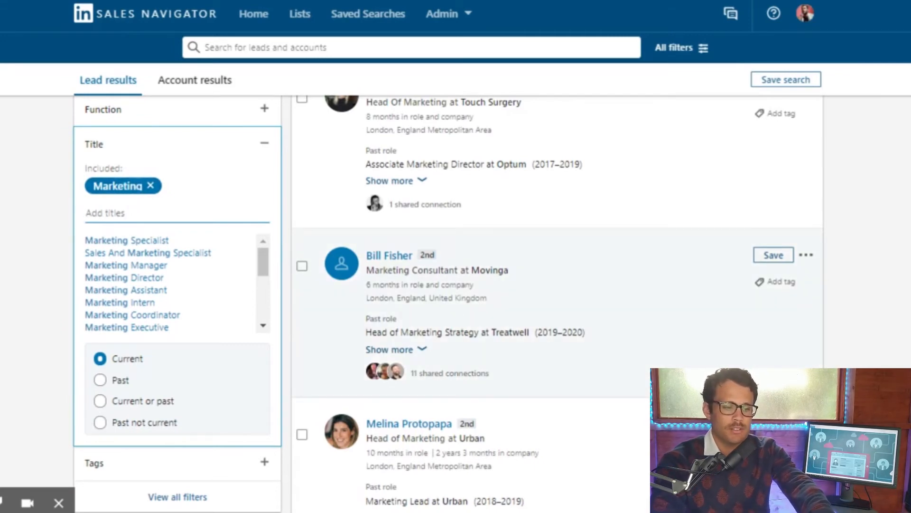
Step: Add Public Relations and PR to the included current job titles
scroll(463, 261, up, 1)
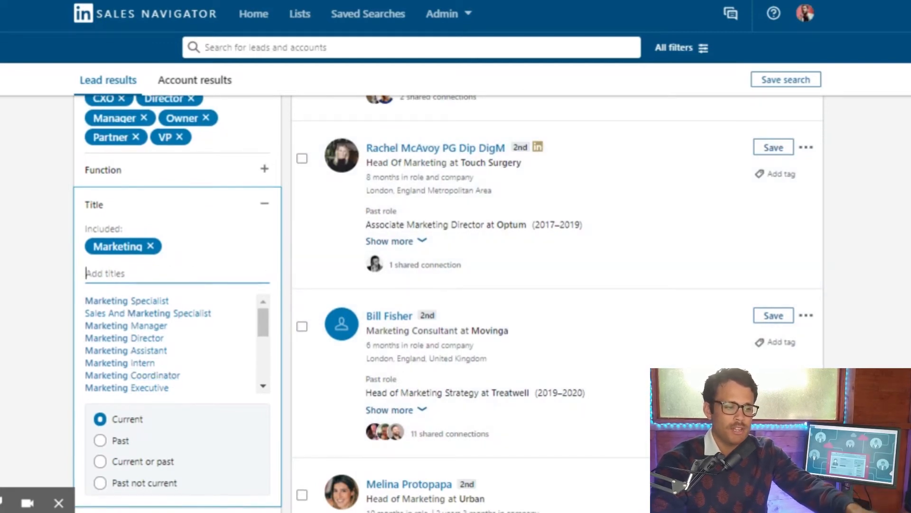
scroll(464, 285, up, 1)
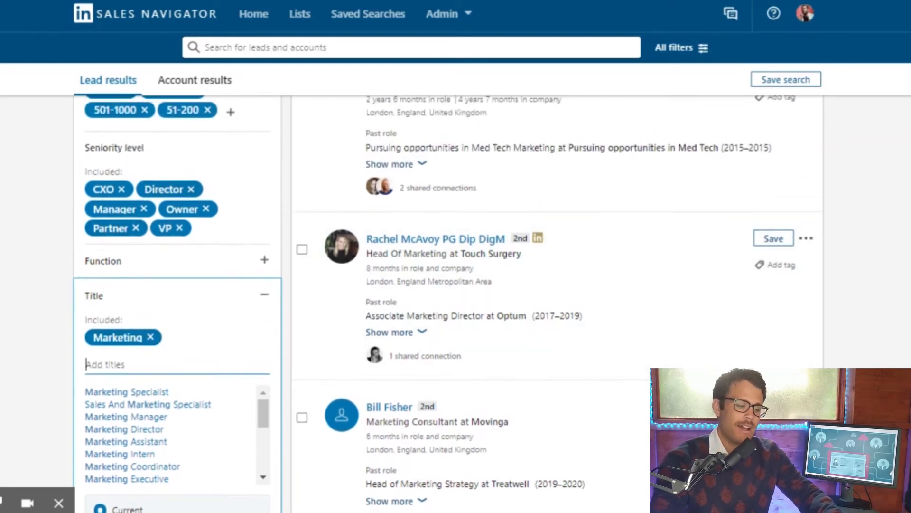
text(Public Relatio)
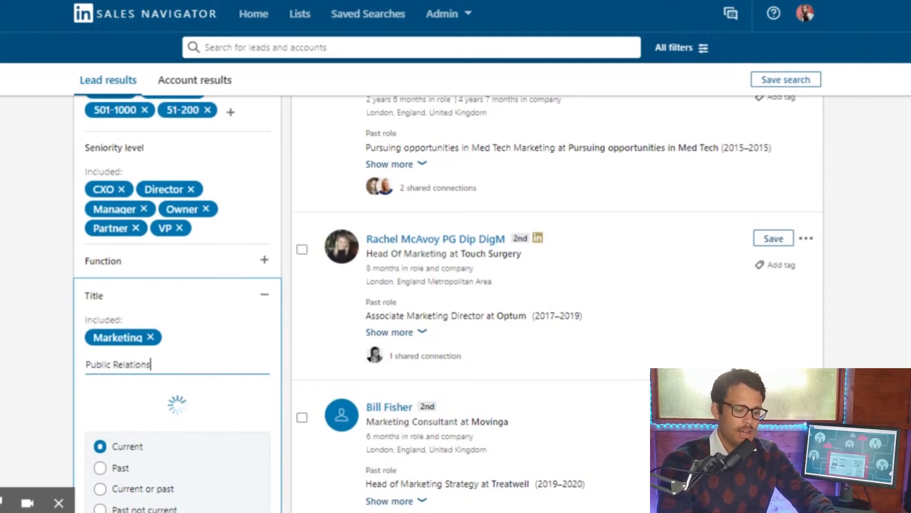
text(ns)
key(Return)
scroll(178, 304, down, 5)
scroll(190, 238, down, 8)
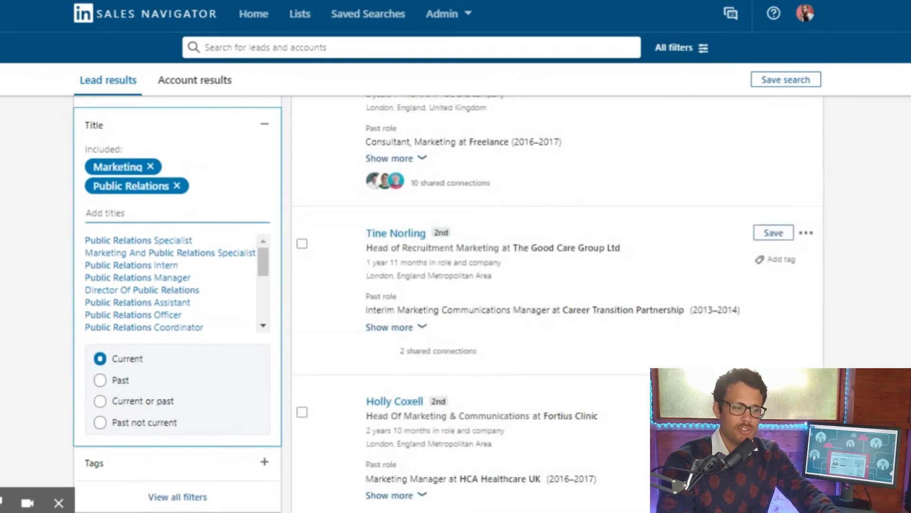
text(PR)
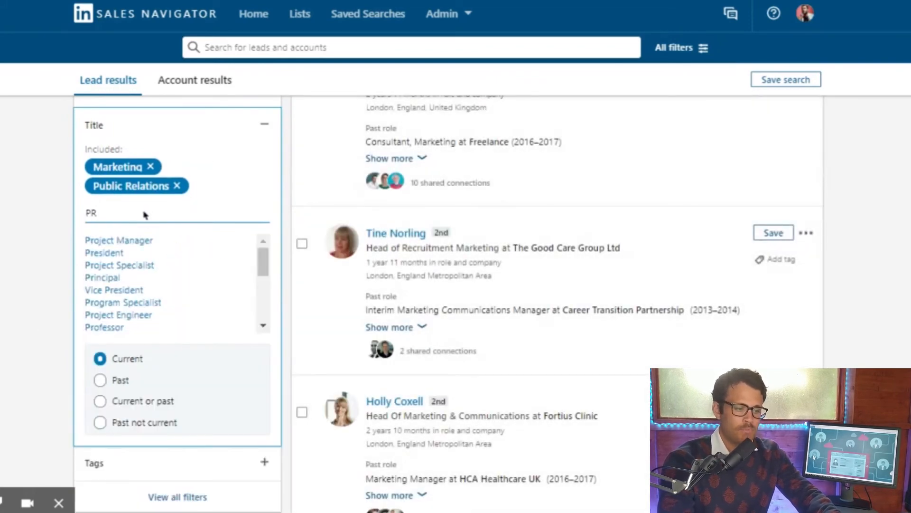
key(Return)
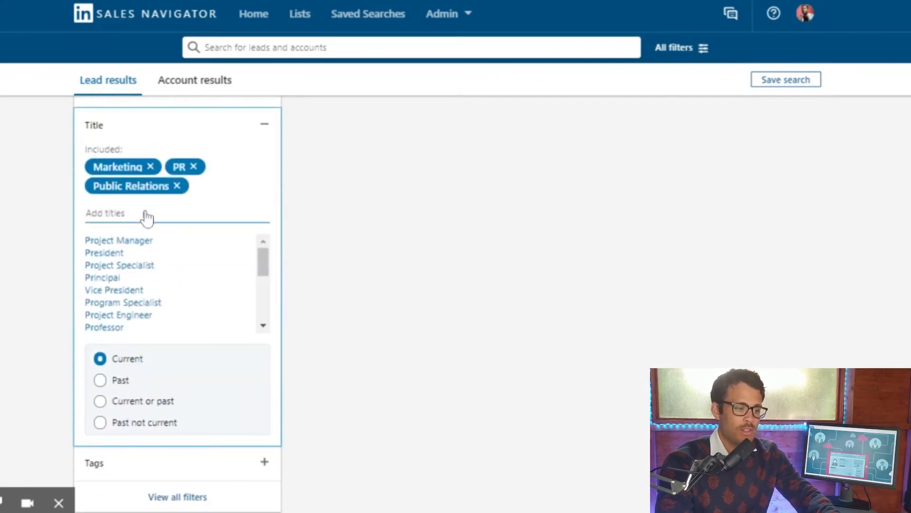
Step: Add Communications and Growth to the included current job titles
text(Communi)
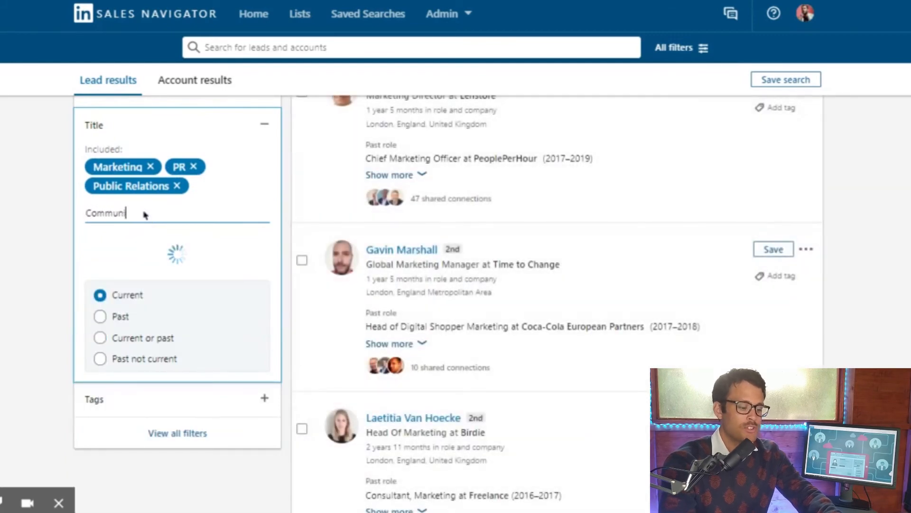
text(cations)
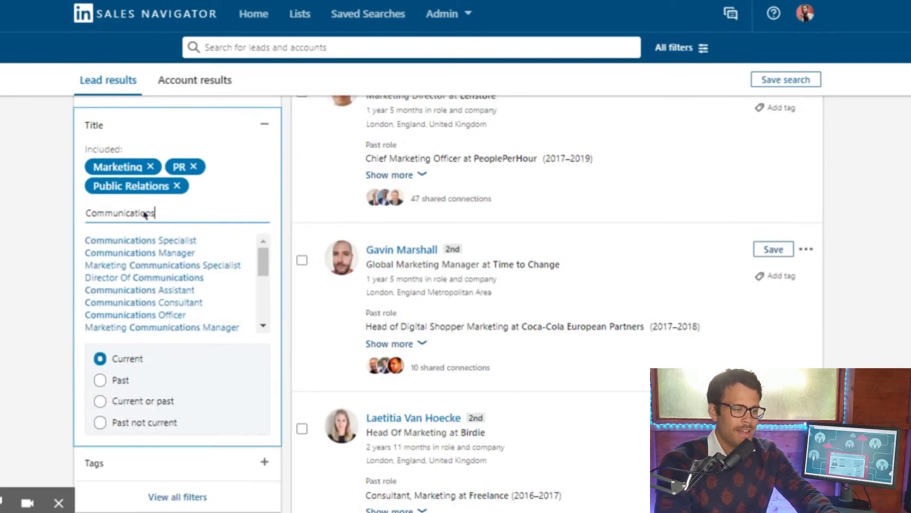
key(Return)
scroll(142, 213, down, 15)
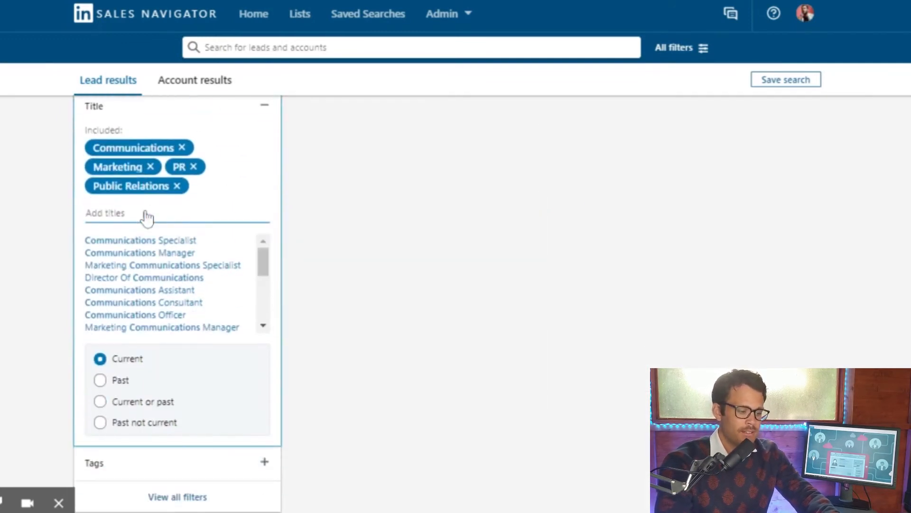
text(Growth)
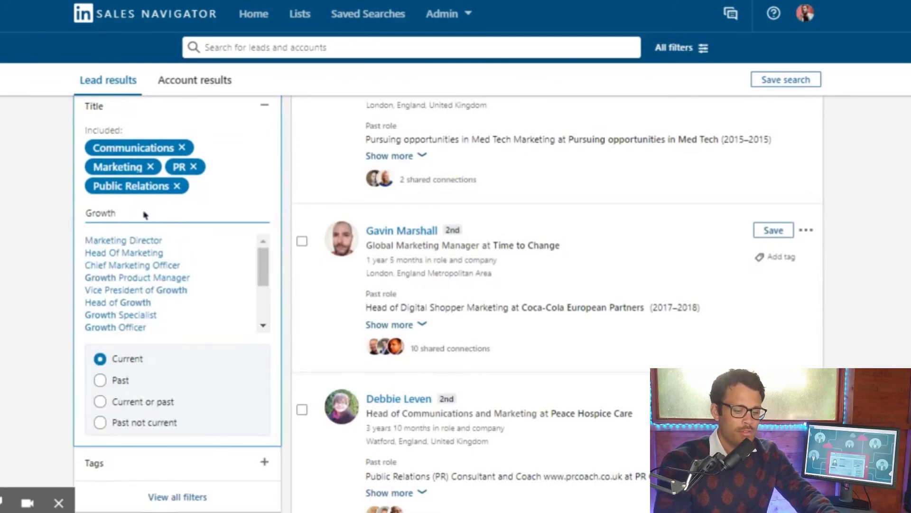
key(Return)
scroll(143, 213, down, 15)
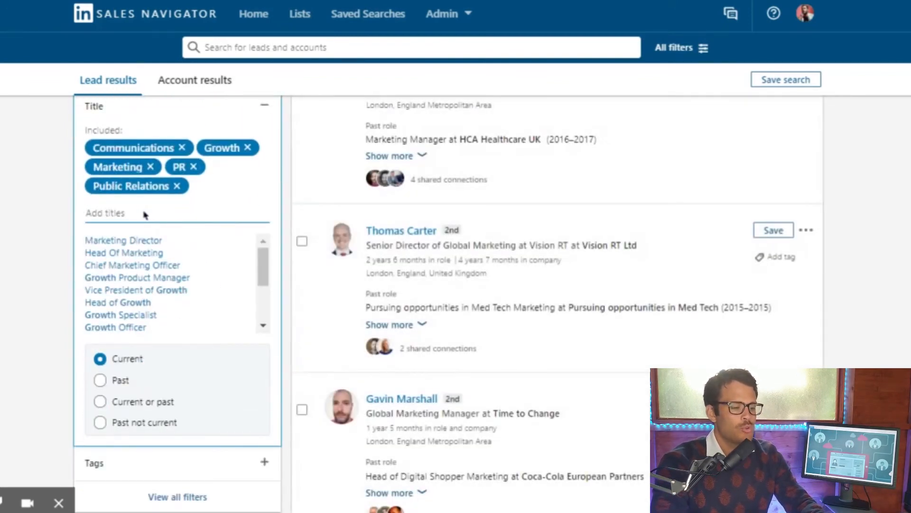
Step: Include Sales and Business Development among the current job titles
text(Sales)
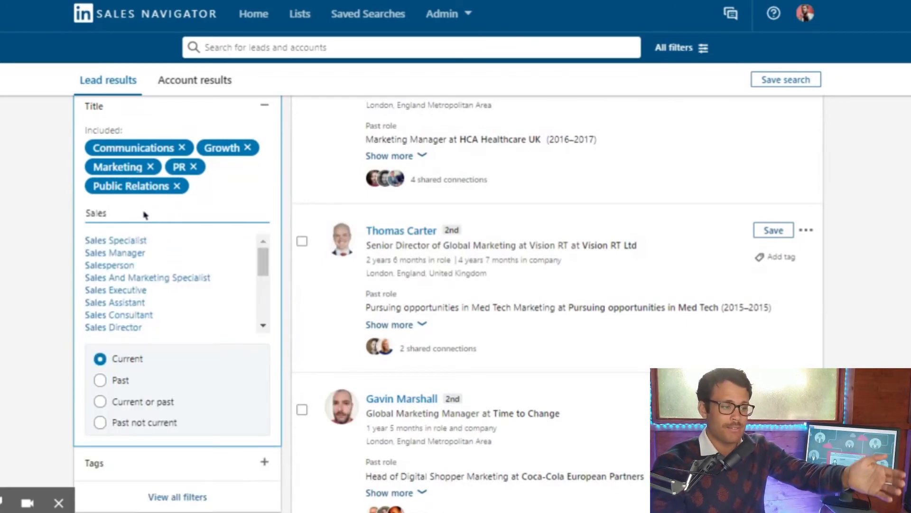
key(Return)
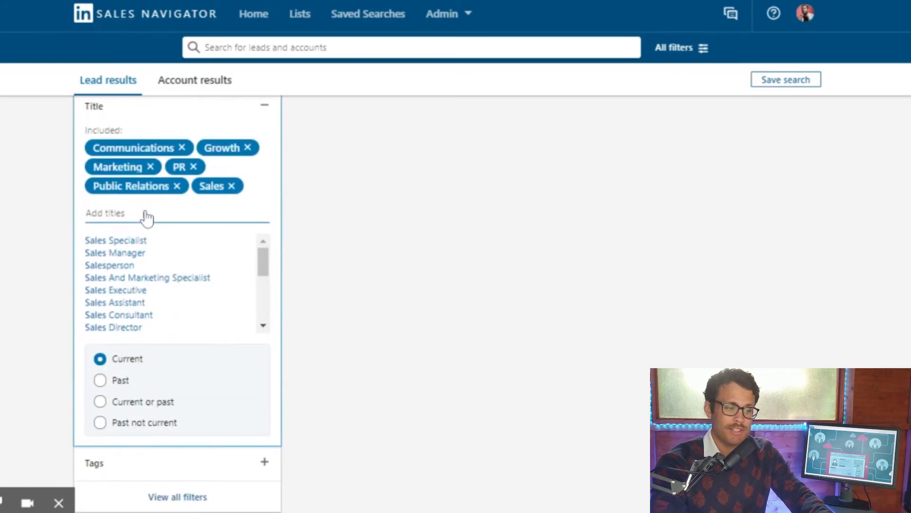
text(Business Development)
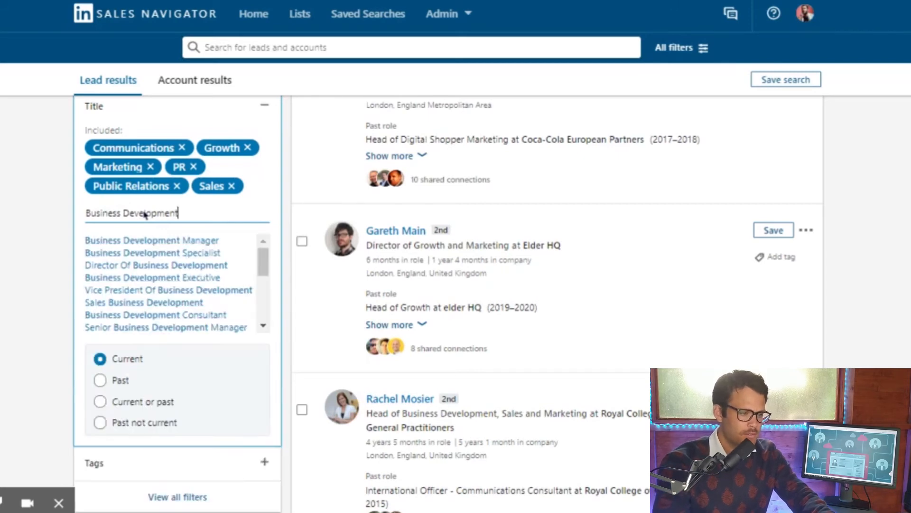
key(Return)
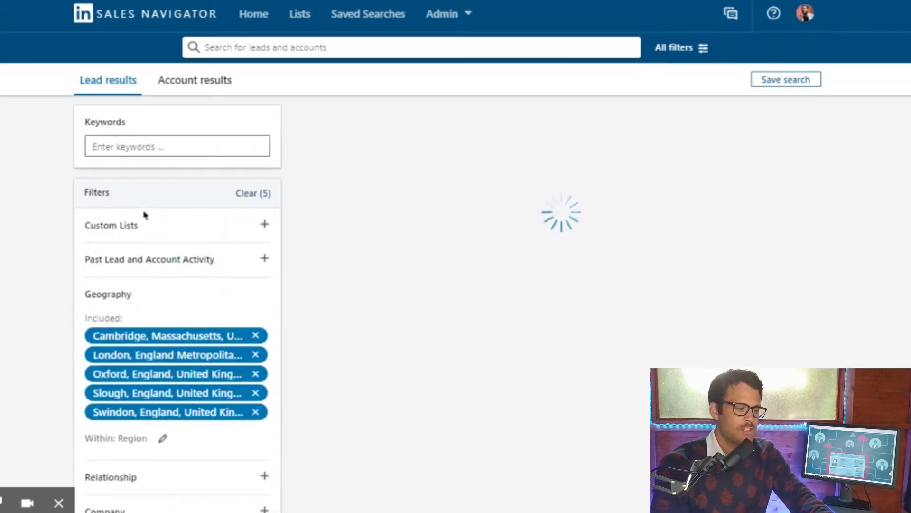
Step: Add Owner and Founder to the included current job titles
scroll(145, 216, down, 12)
scroll(145, 216, up, 5)
scroll(143, 213, down, 2)
text(Owner)
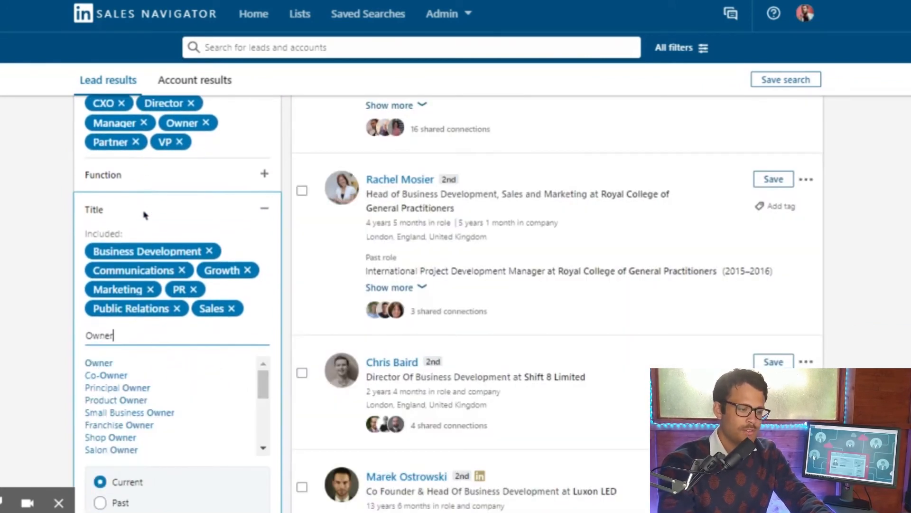
key(Return)
scroll(147, 218, down, 3)
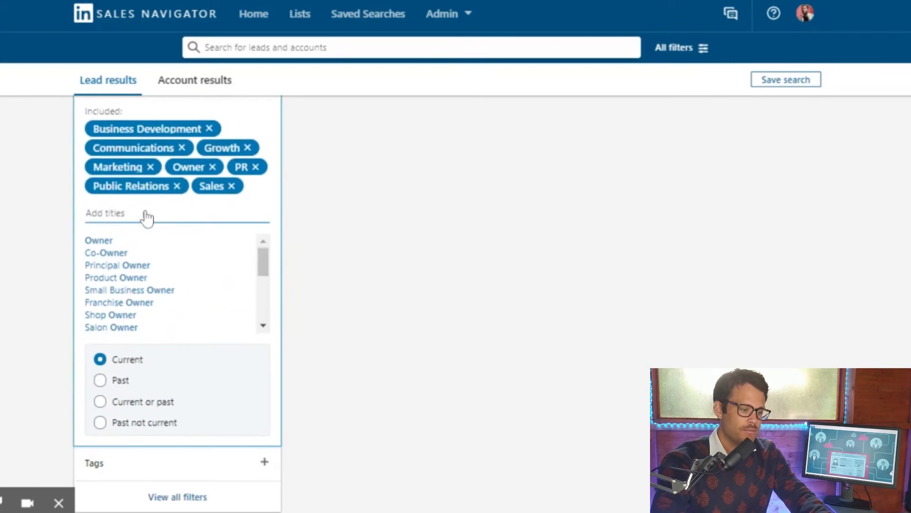
text(Founder)
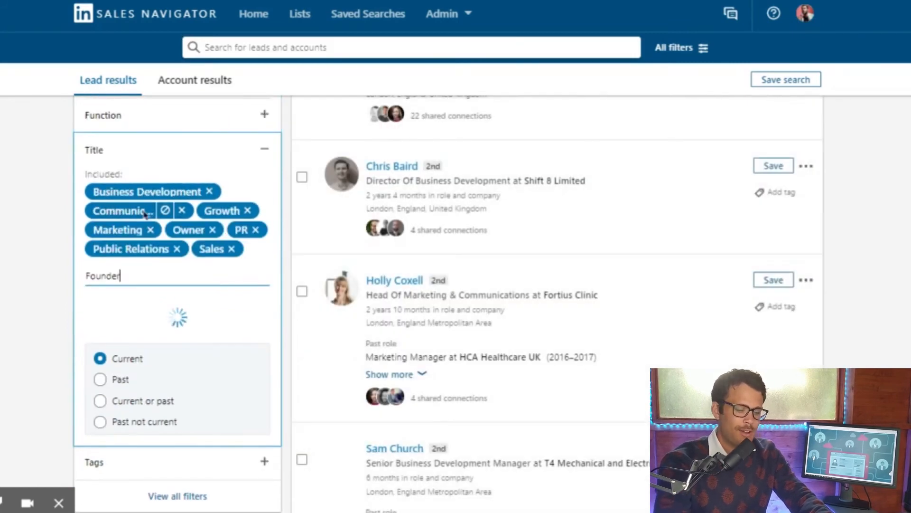
key(Return)
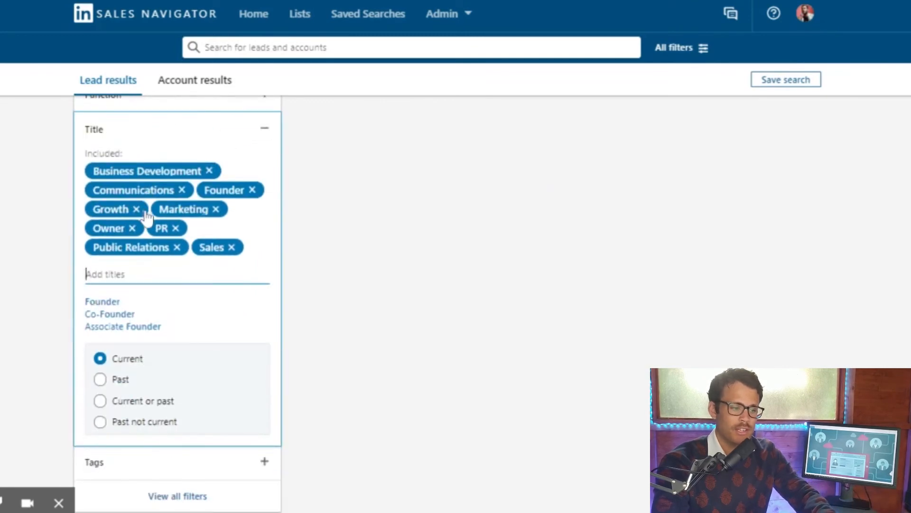
Step: Include the current job titles Managing Director and CEO, and close the Title filter
text(Managing Director)
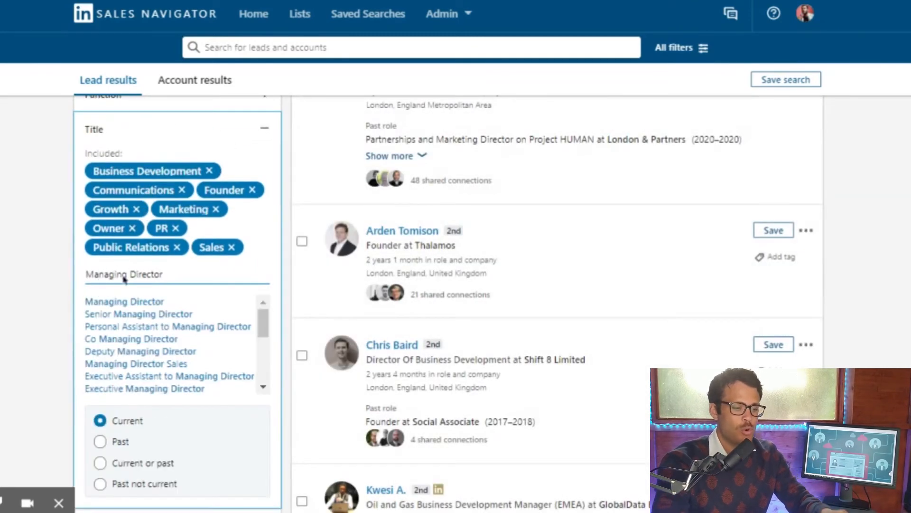
key(Return)
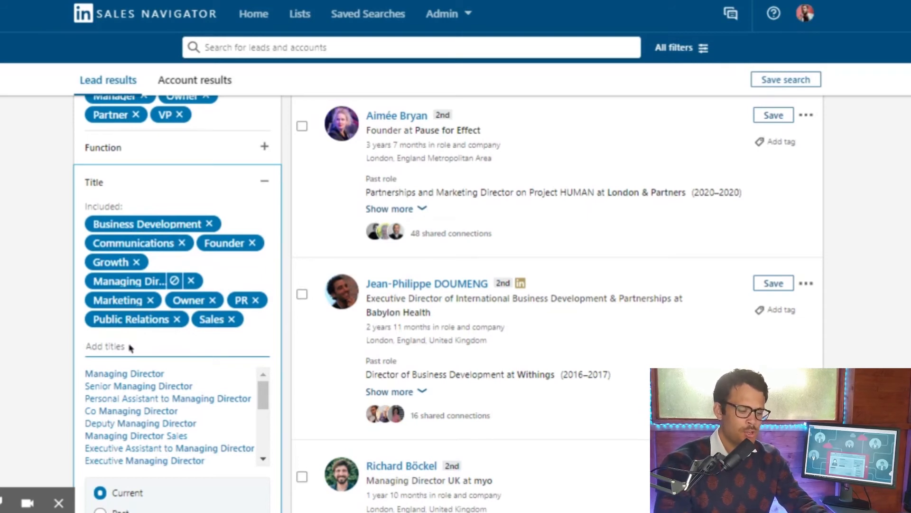
text(CR)
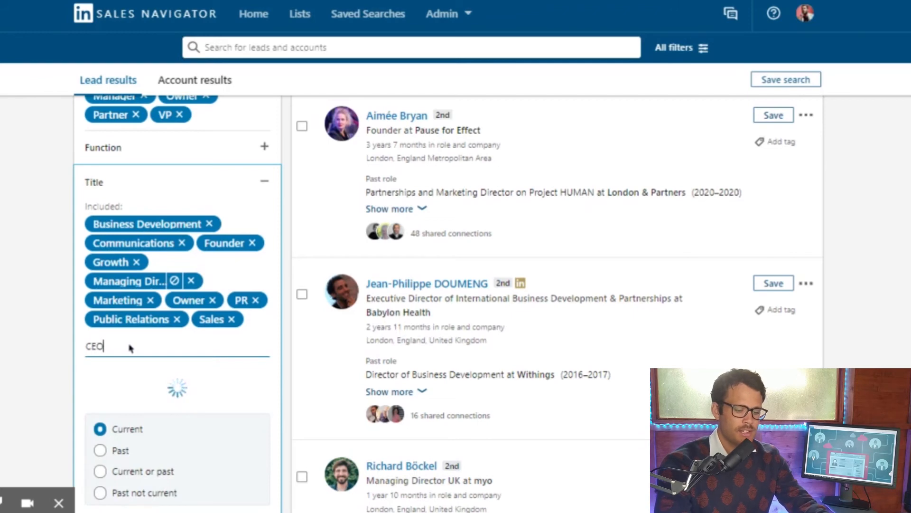
key(Return)
scroll(131, 349, down, 7)
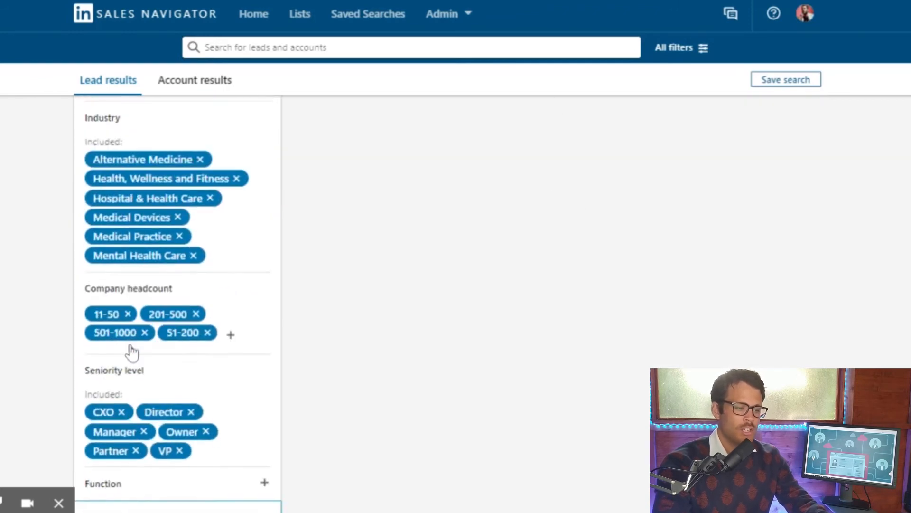
scroll(130, 349, down, 5)
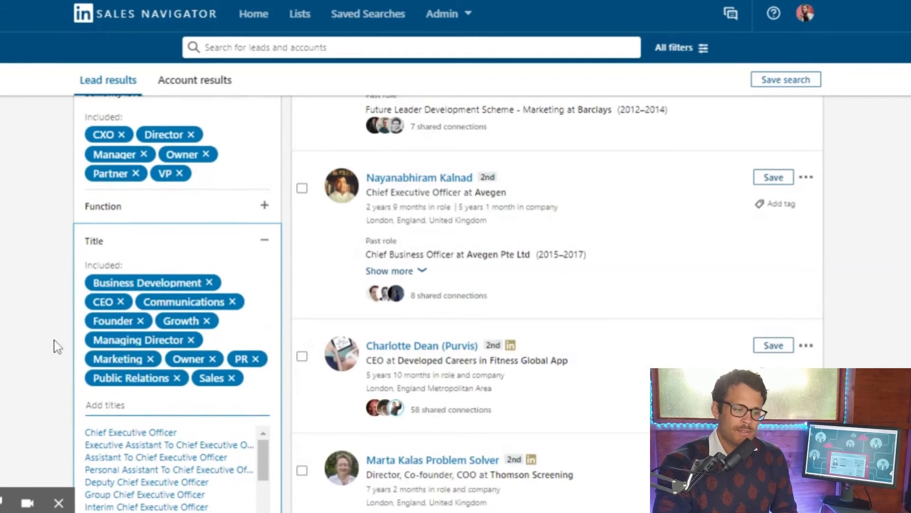
click(56, 338)
Step: Reopen the Title filter and add Managing Partner and Chief Executive to the included current titles
scroll(191, 372, up, 12)
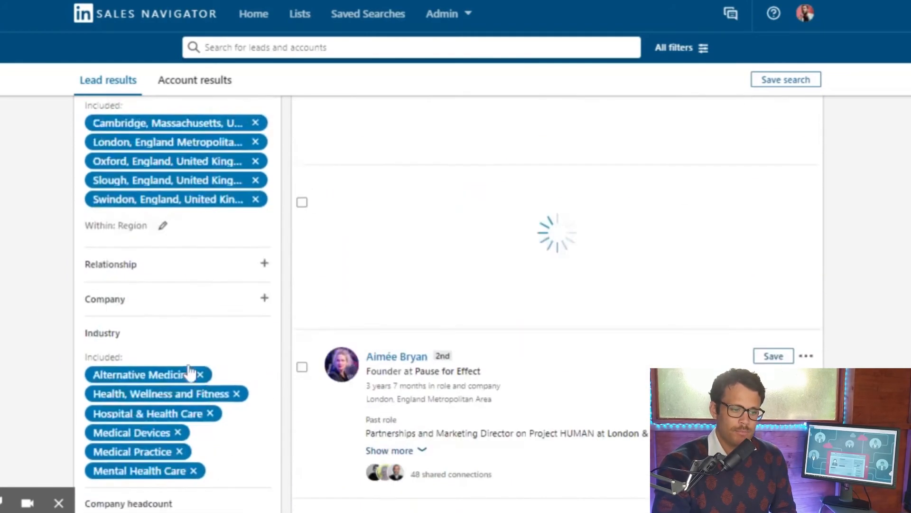
scroll(190, 373, down, 10)
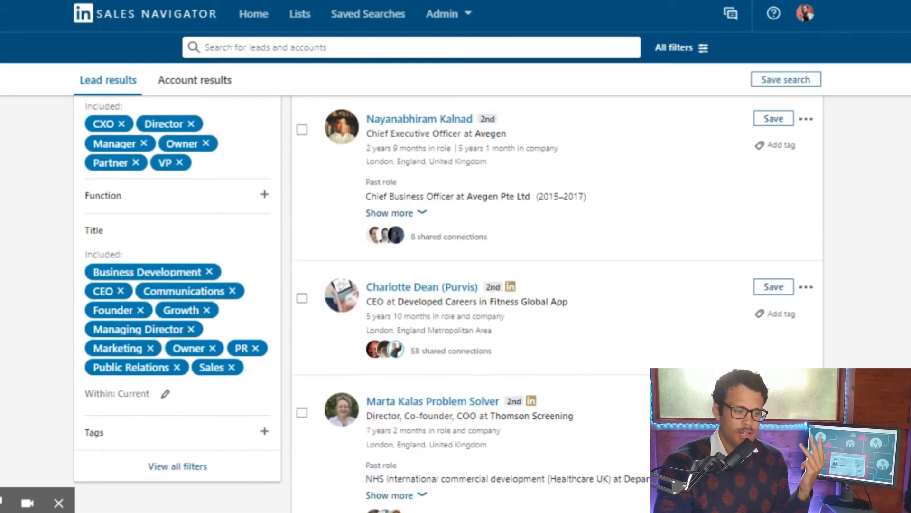
click(165, 395)
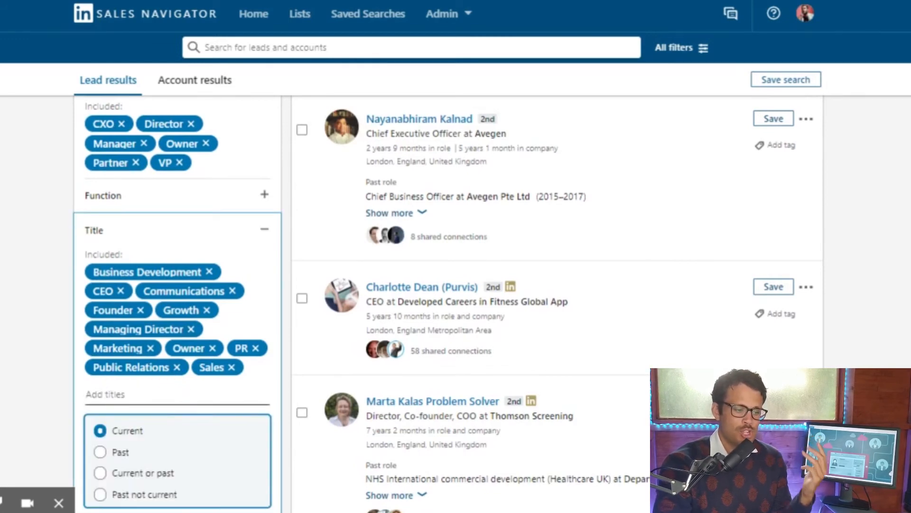
click(161, 395)
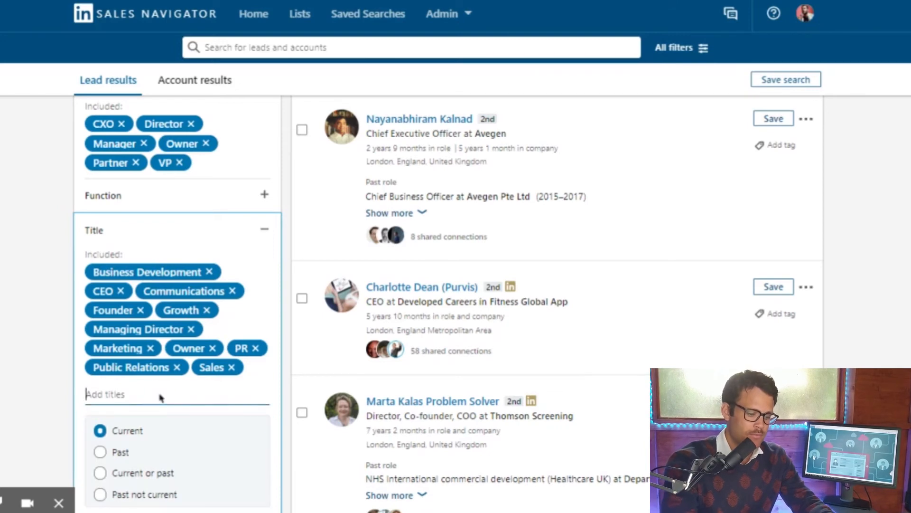
text(Managing Partner)
key(Return)
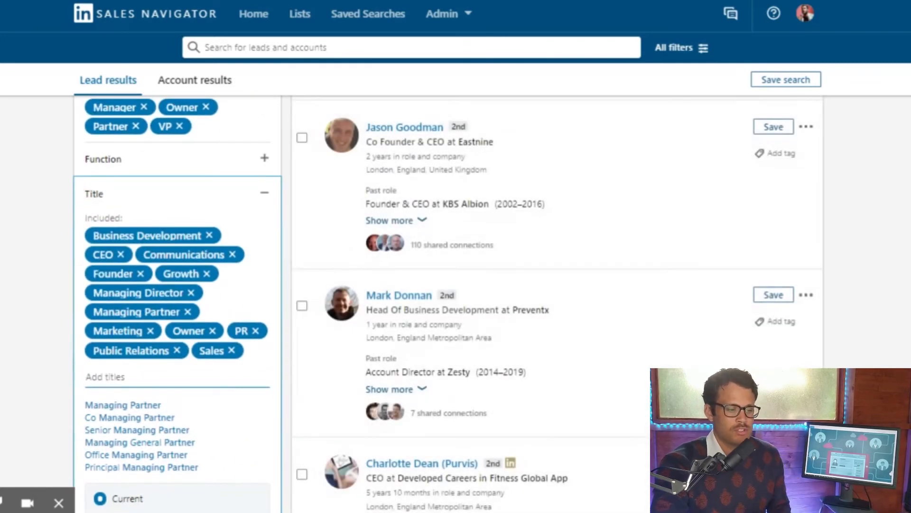
text(Ch)
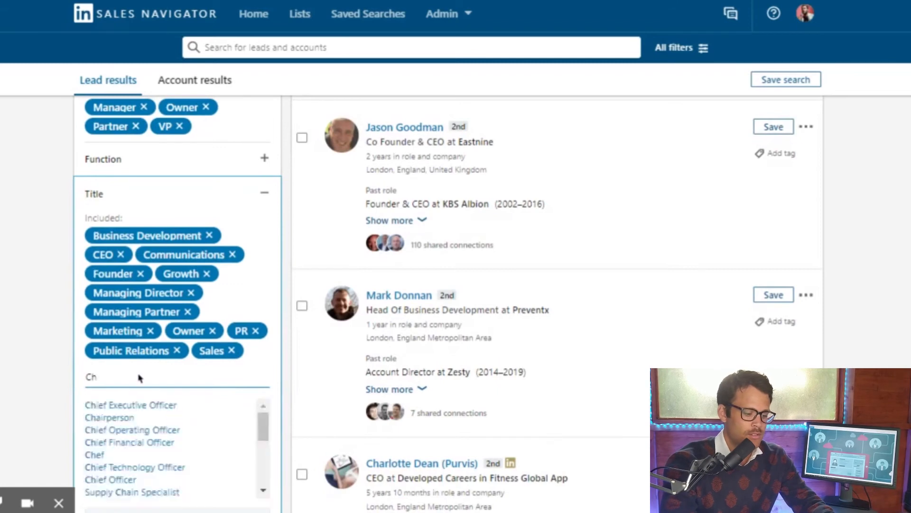
text(ief Executive)
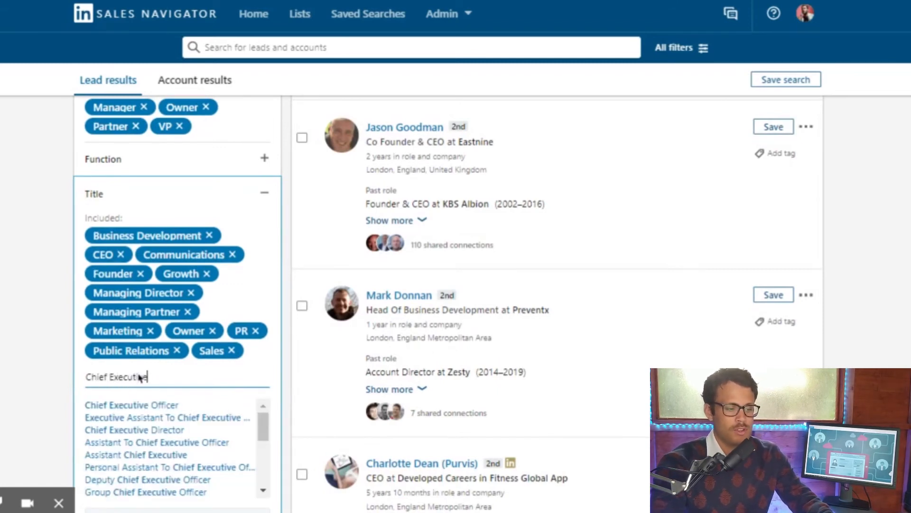
key(Return)
Step: Try limiting the leads to 1st Degree Connections in the Relationship filter, and remove that restriction
scroll(141, 380, down, 2)
scroll(140, 380, down, 10)
scroll(140, 379, up, 12)
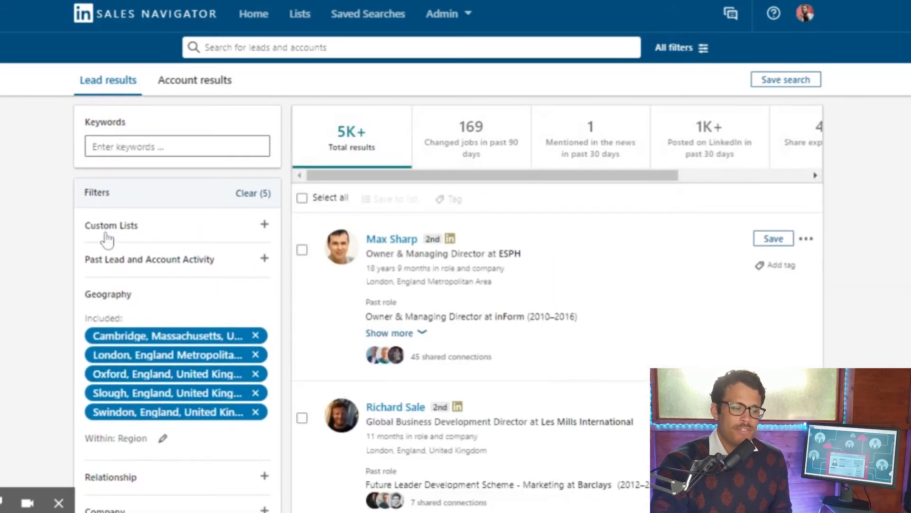
scroll(57, 310, down, 5)
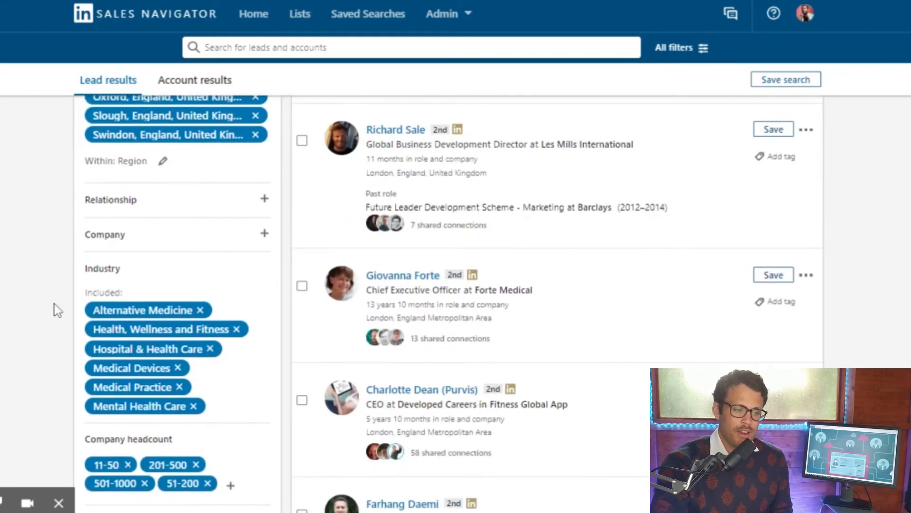
click(164, 204)
click(151, 226)
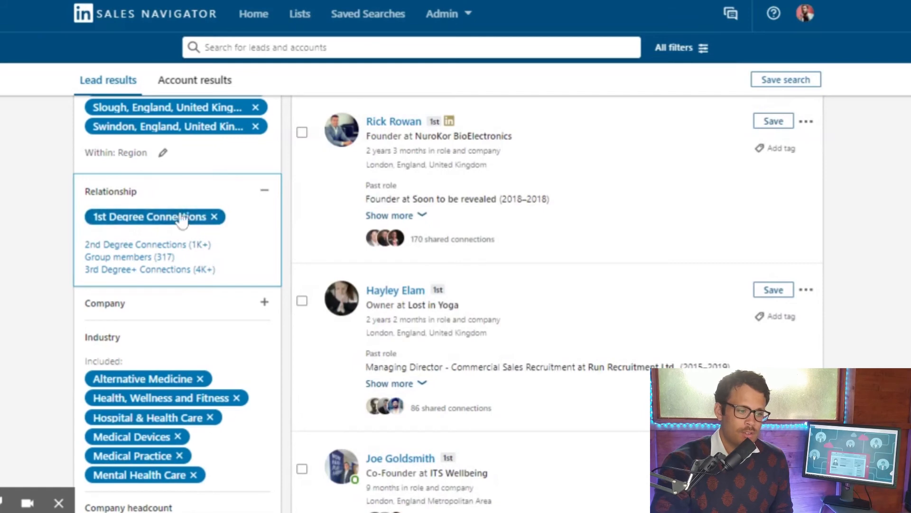
click(214, 217)
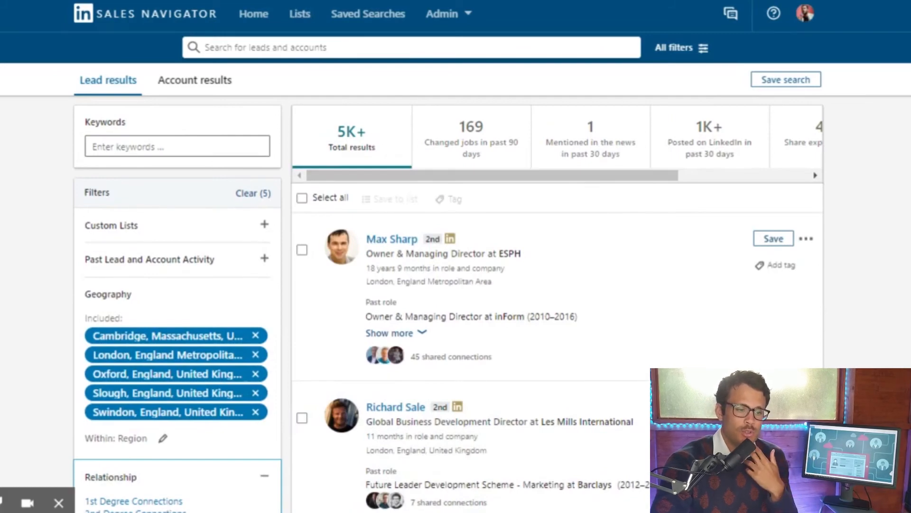
Step: Look through the first page of lead results, the total results and the applied filters
scroll(485, 304, down, 1)
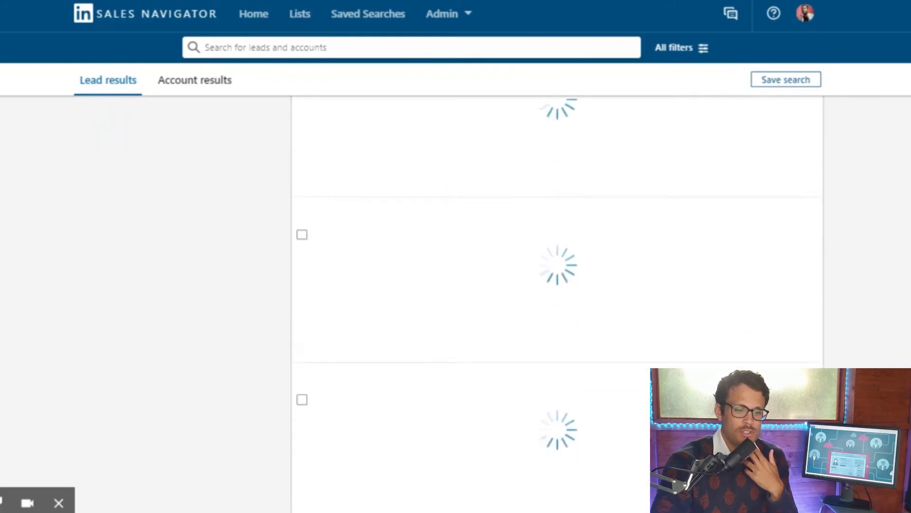
scroll(556, 303, down, 5)
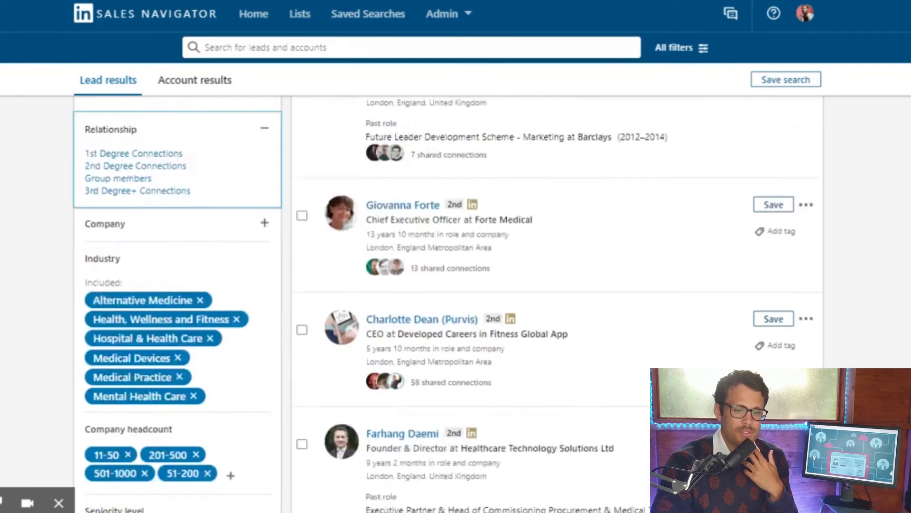
scroll(556, 304, up, 2)
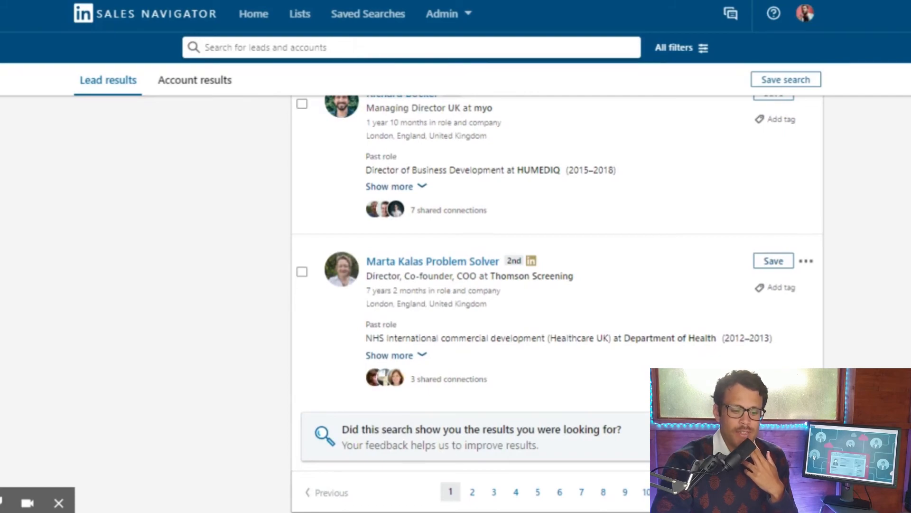
scroll(855, 363, up, 20)
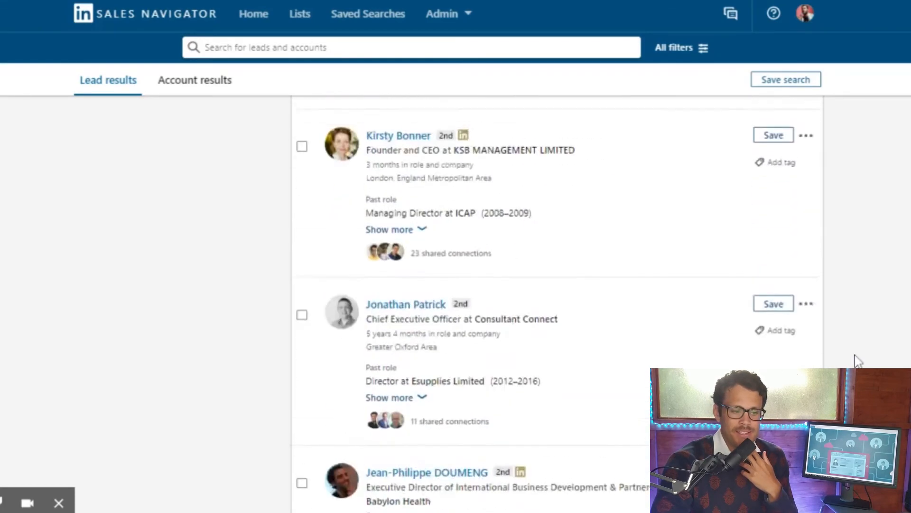
scroll(855, 364, up, 10)
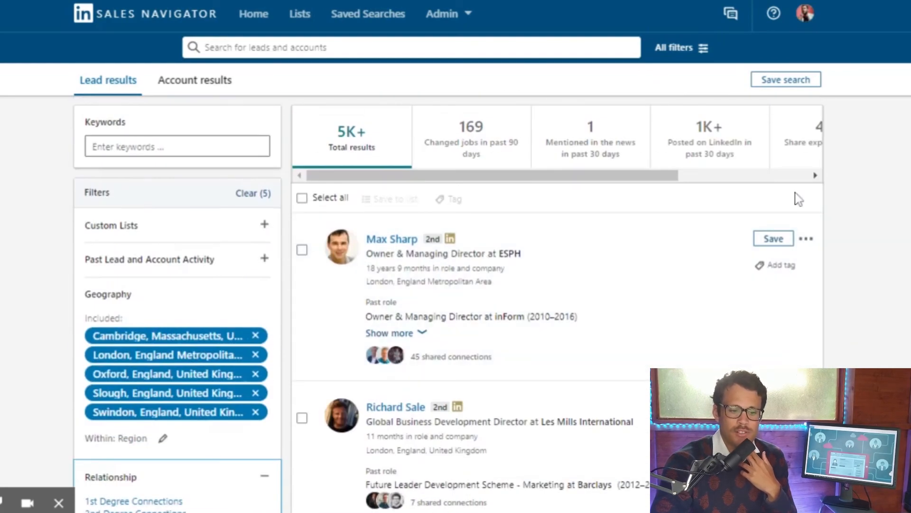
scroll(896, 260, down, 20)
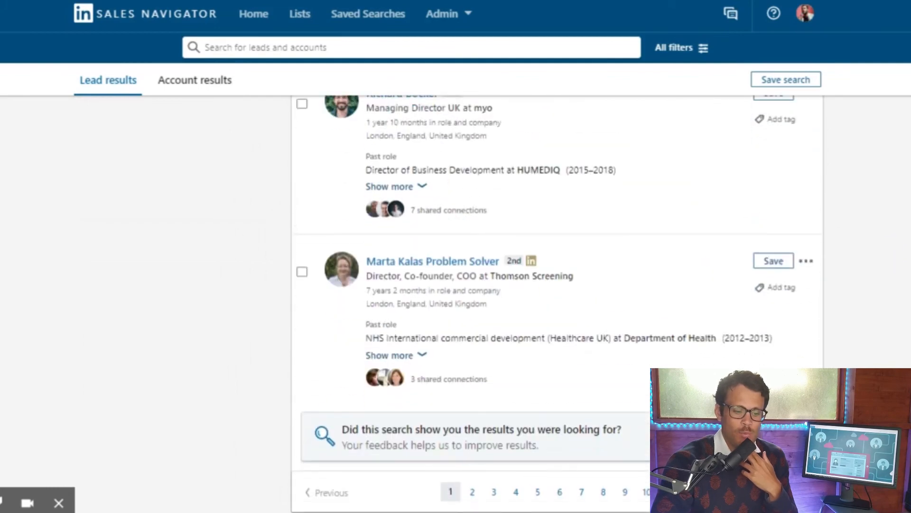
Step: Narrow the lead results with the keyword search "Clinic OR Practice OR Appointment"
scroll(897, 260, up, 20)
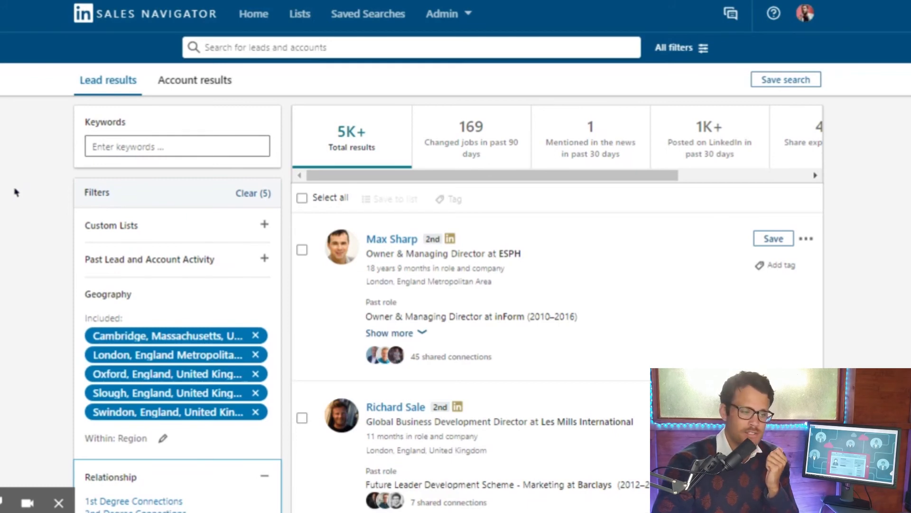
click(158, 147)
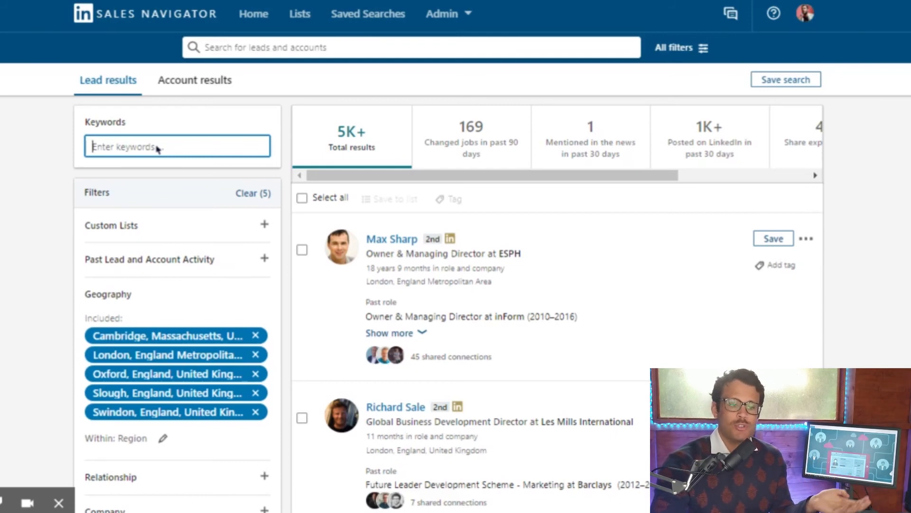
text(c)
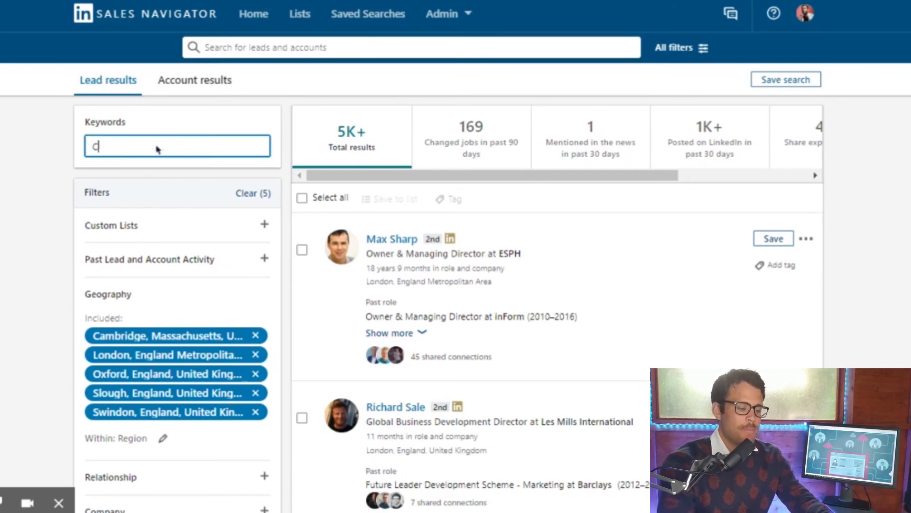
text(linic)
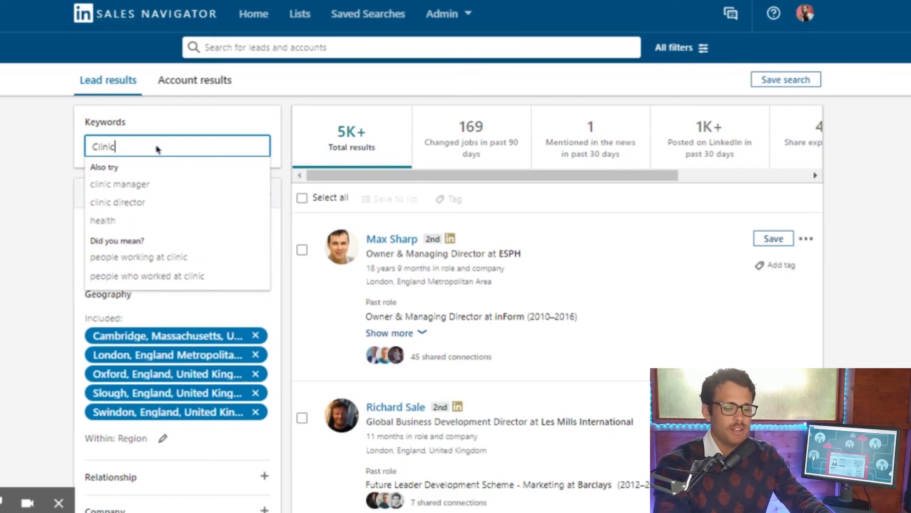
text( OR)
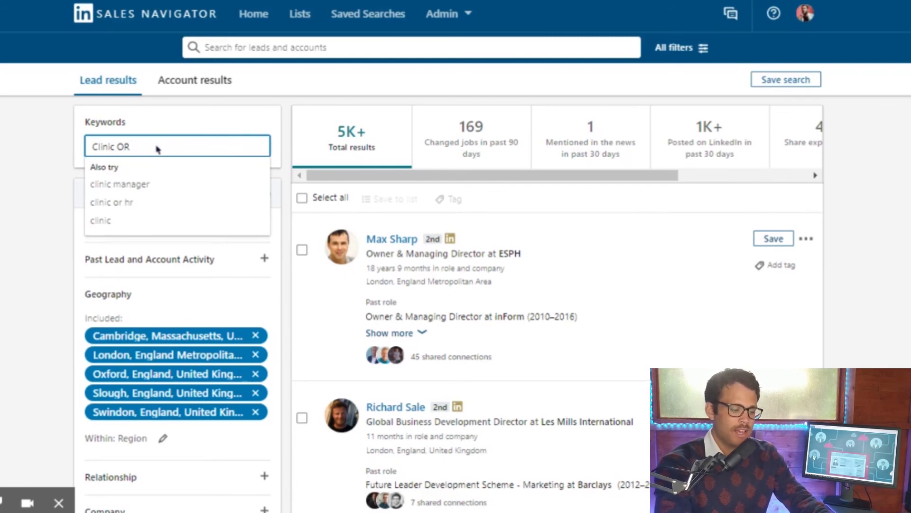
text(Practice)
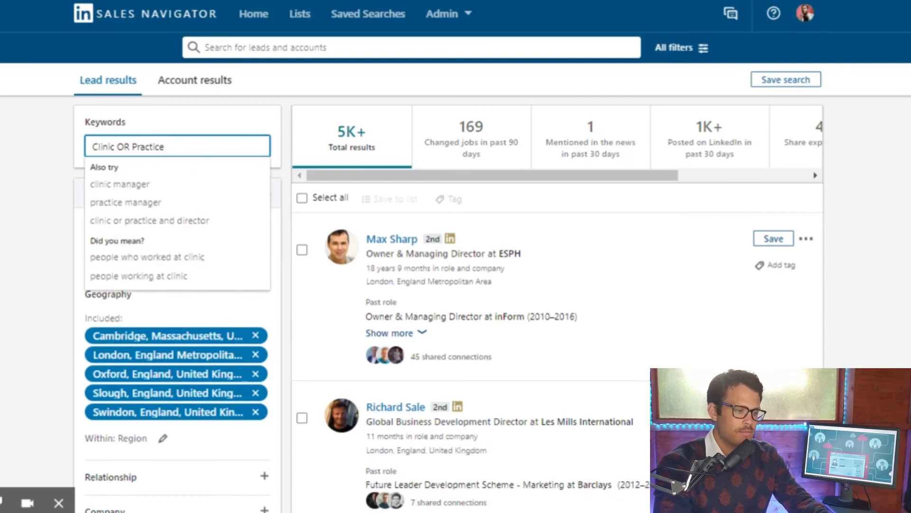
text( OR)
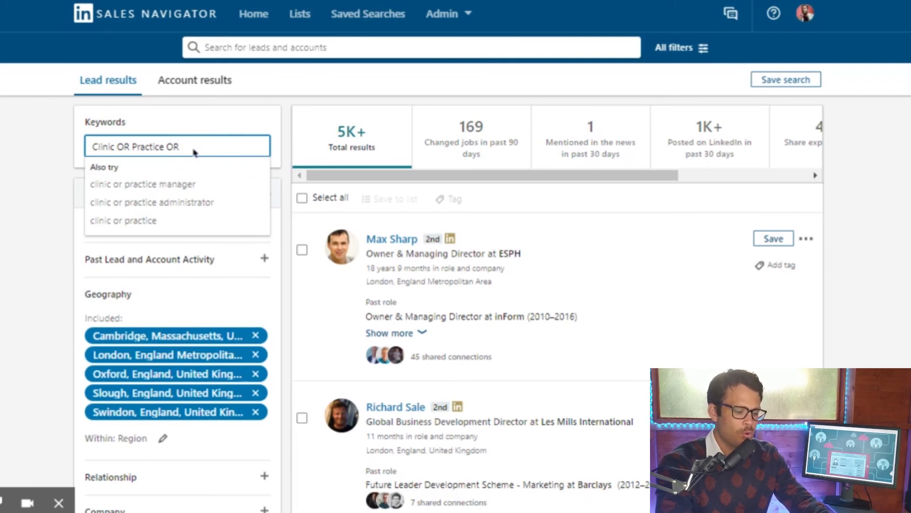
text(Appointment)
key(Return)
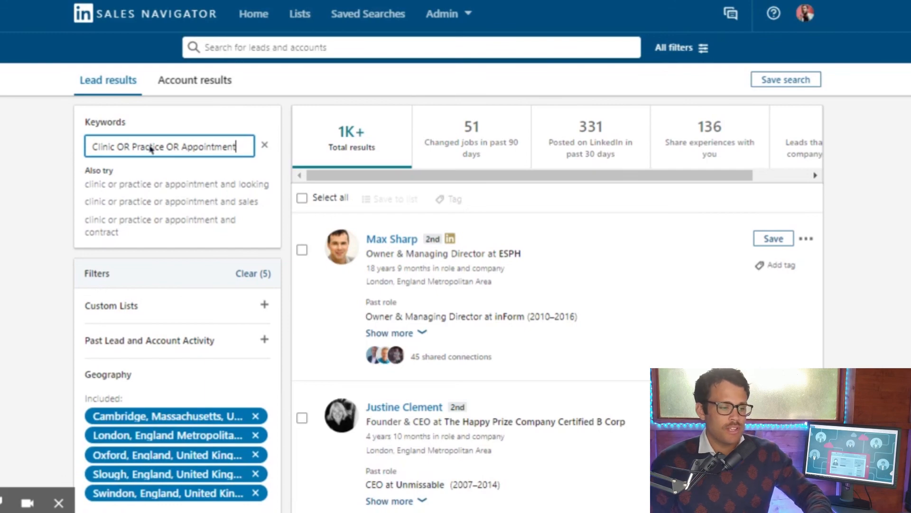
Step: Review the keyword-narrowed leads alongside the applied geography, industry, company headcount and seniority filters
scroll(169, 273, down, 9)
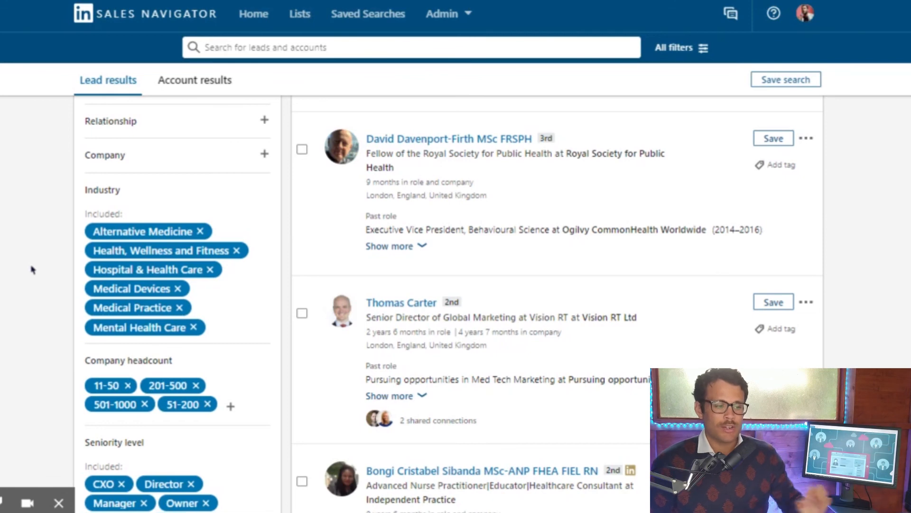
scroll(33, 271, up, 1)
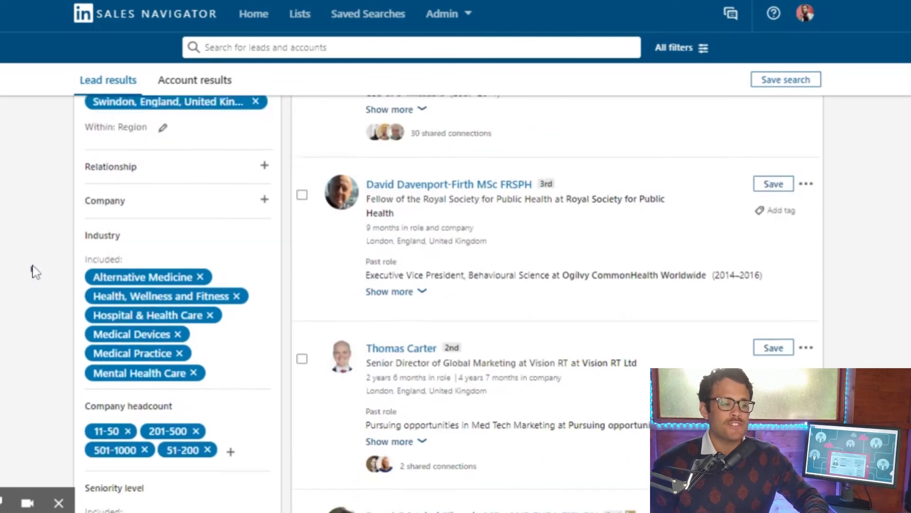
scroll(34, 271, up, 3)
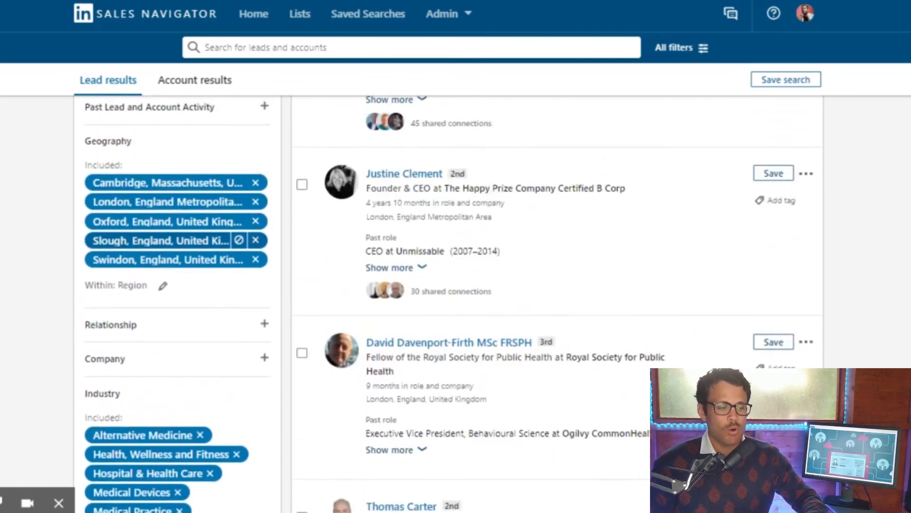
scroll(36, 439, down, 1)
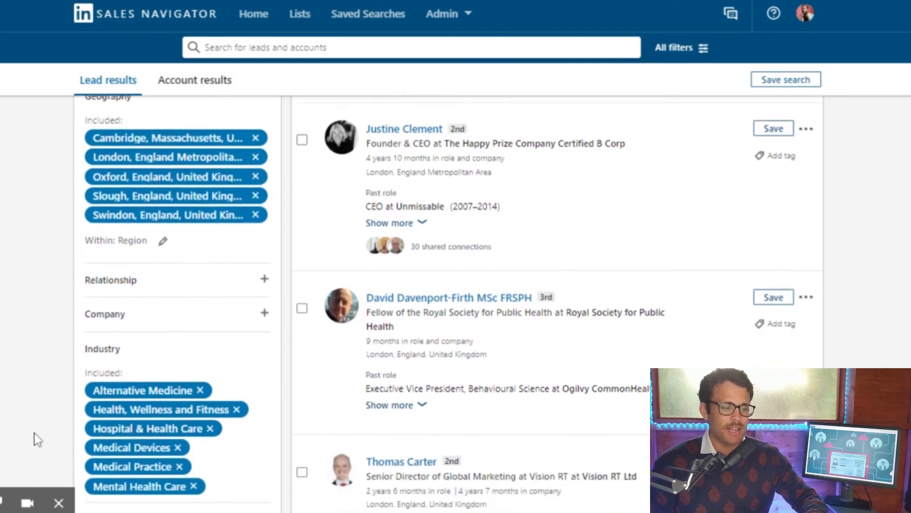
scroll(38, 440, up, 1)
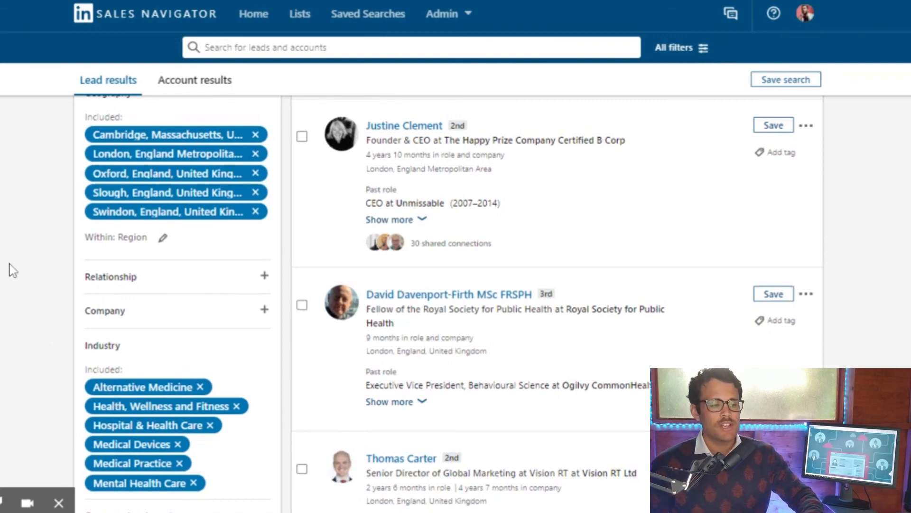
scroll(13, 271, up, 6)
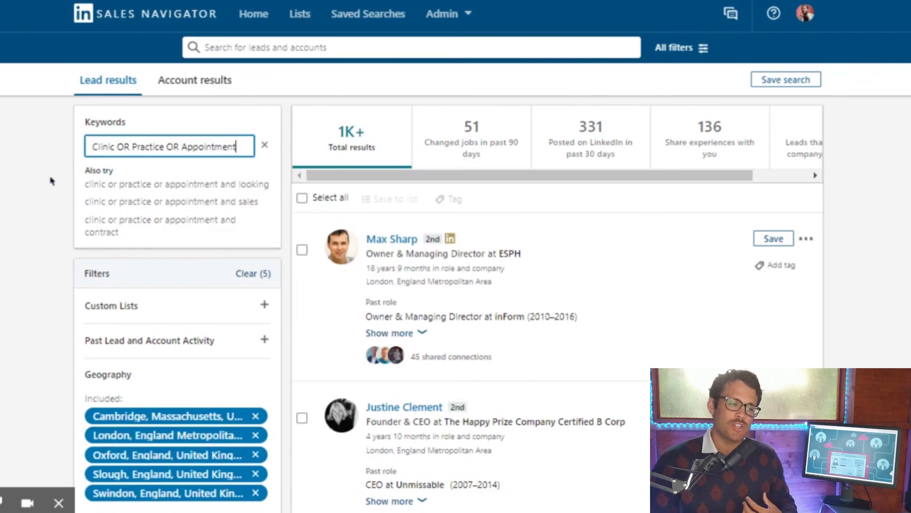
scroll(2, 261, down, 5)
scroll(1, 261, up, 5)
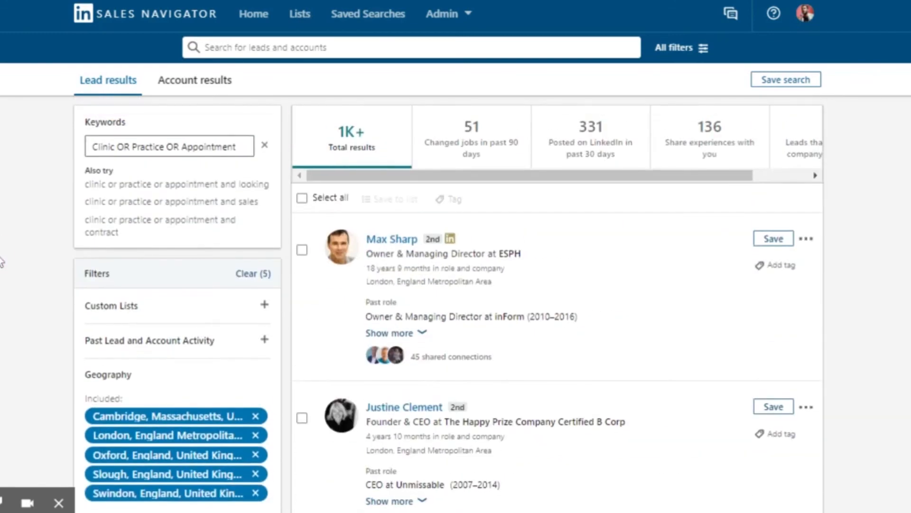